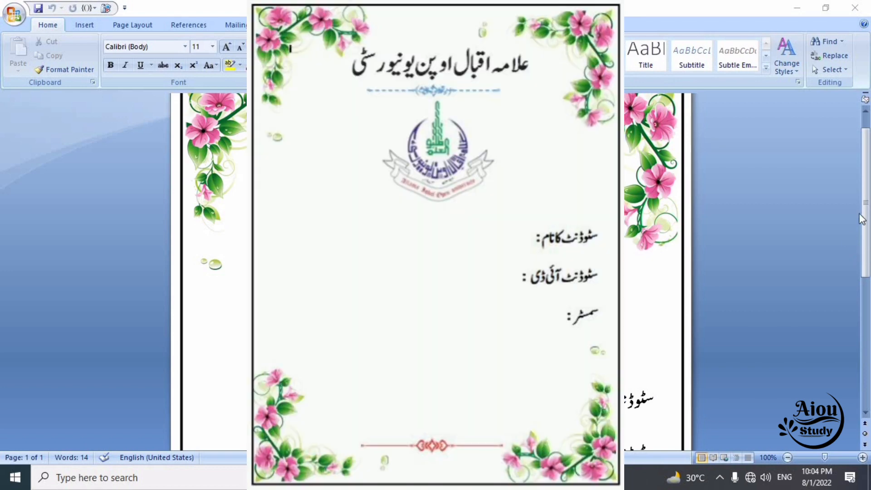
Look through the open Word cover documents: the floral urdu 11 page, cover page 1 and cover page 10
drag(870, 221, 739, 189)
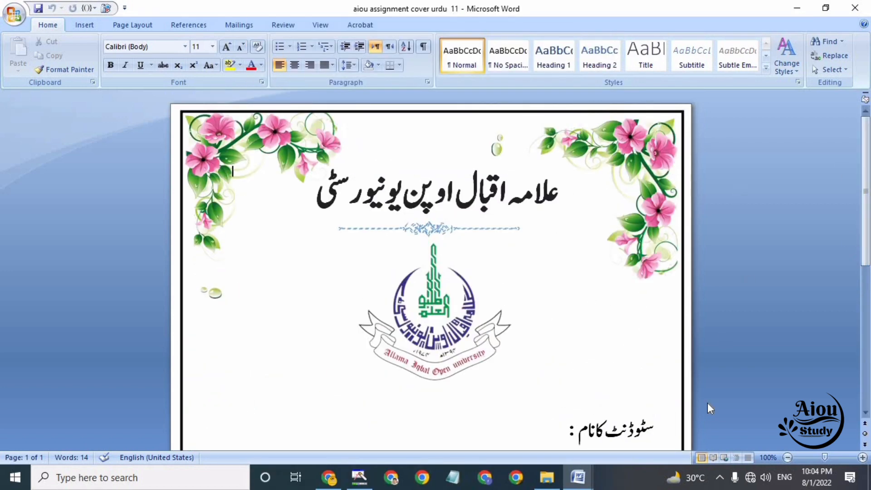
mouse_move(583, 472)
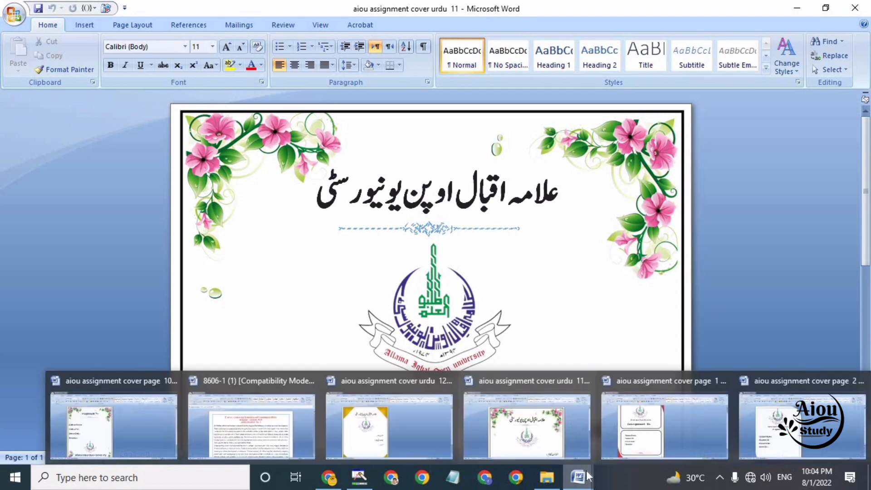
click(653, 451)
mouse_move(578, 475)
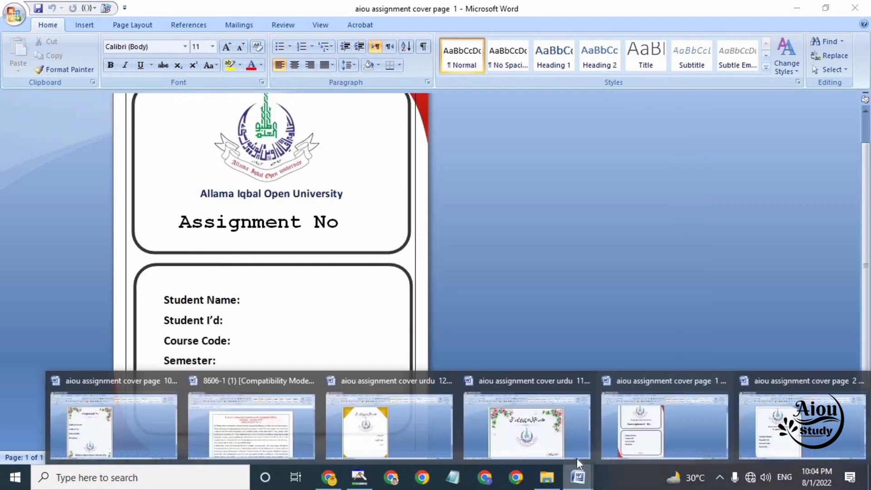
click(542, 443)
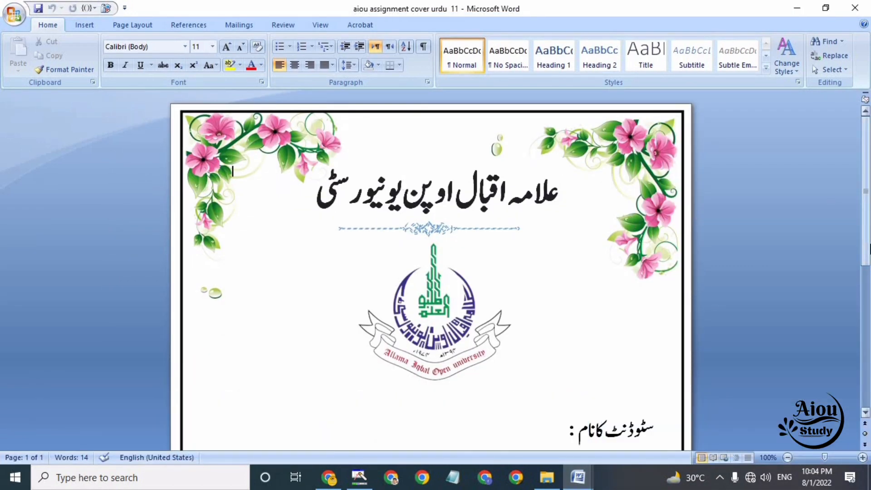
scroll(866, 191, down, 10)
mouse_move(585, 481)
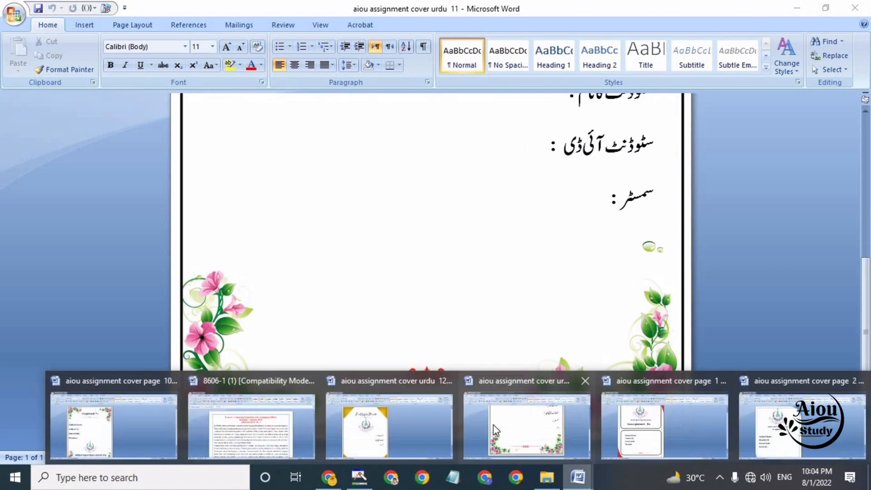
click(106, 419)
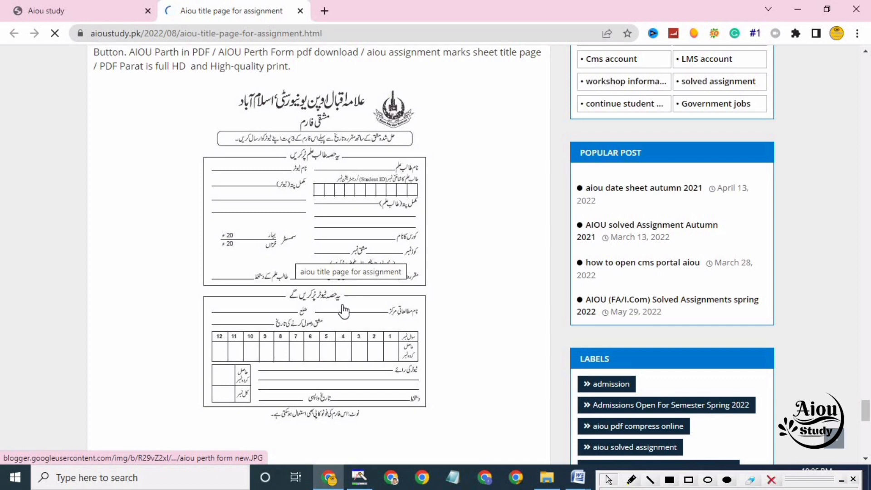
Examine the gold-cornered aiou assignment cover urdu 12 document in Word at 116% zoom, from title to footer, and minimize it
mouse_move(577, 477)
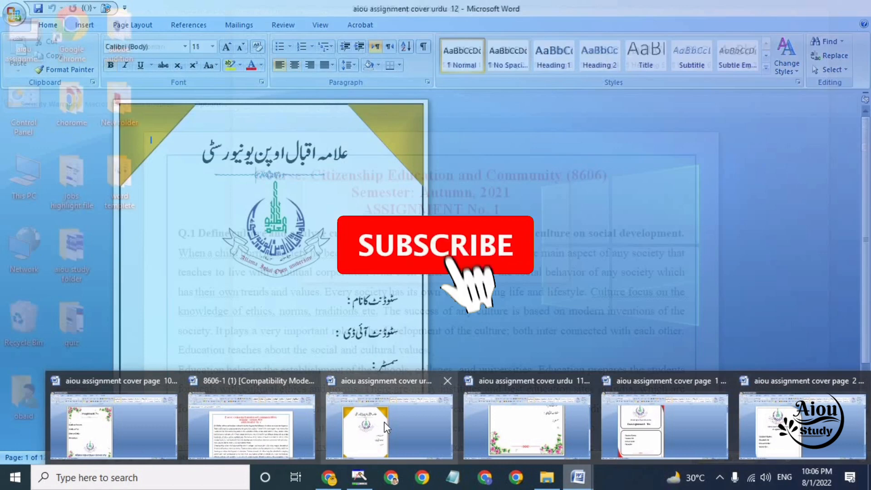
click(385, 422)
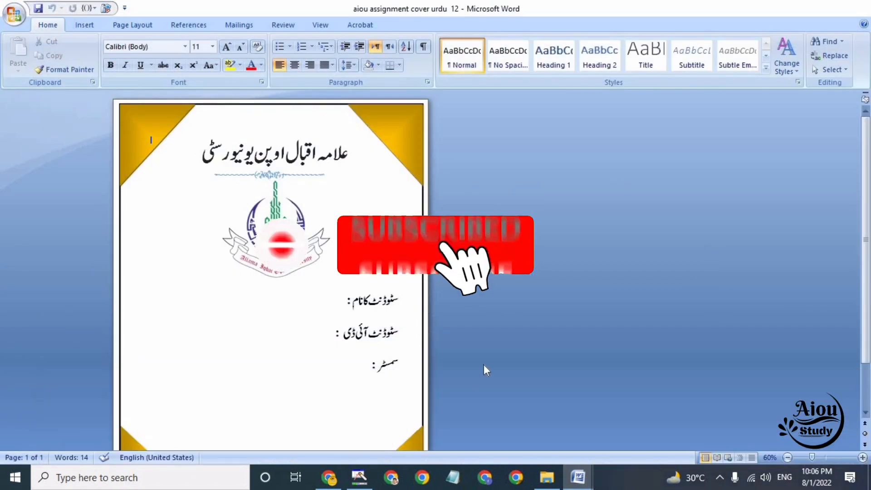
click(827, 458)
click(866, 332)
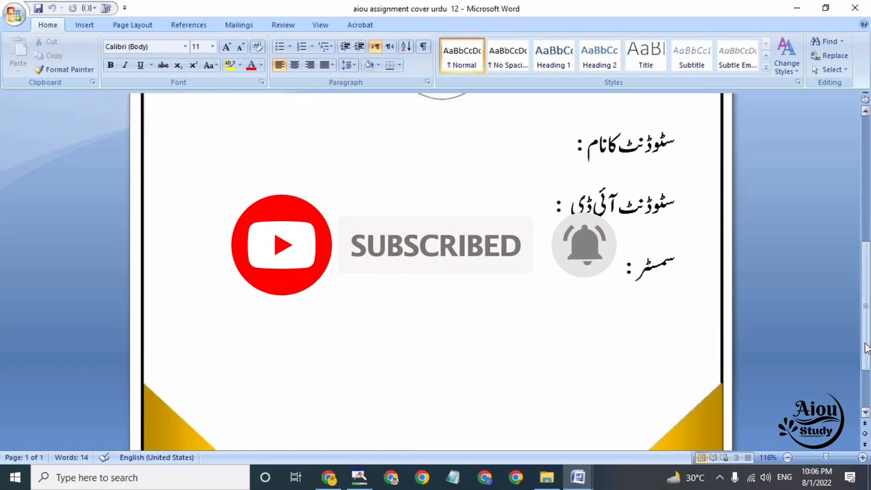
scroll(867, 348, up, 12)
scroll(867, 349, down, 11)
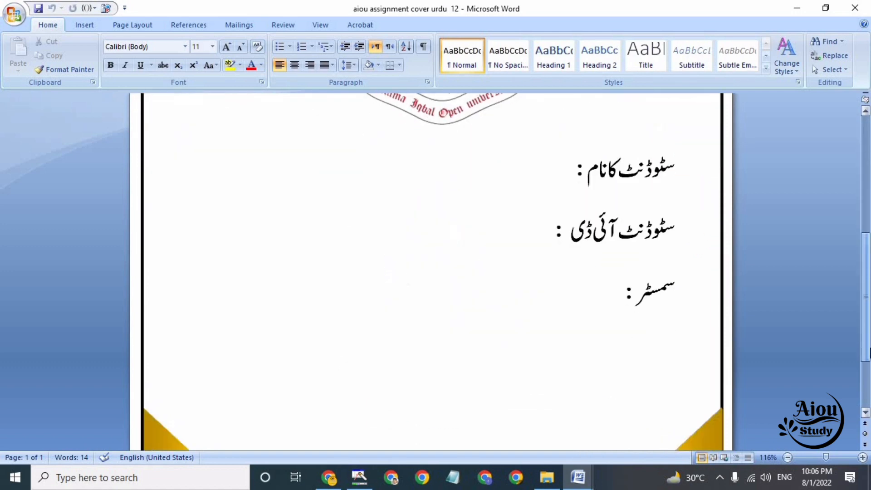
scroll(867, 351, down, 6)
scroll(867, 351, up, 18)
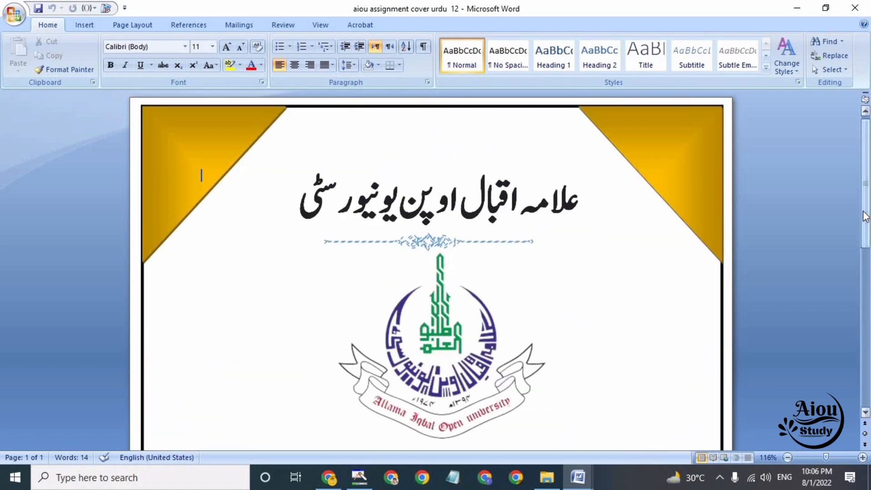
scroll(863, 211, down, 15)
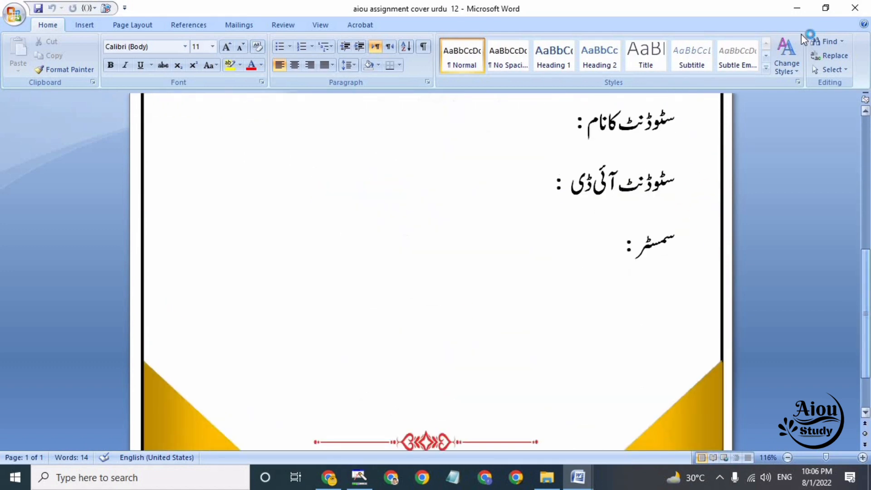
click(803, 8)
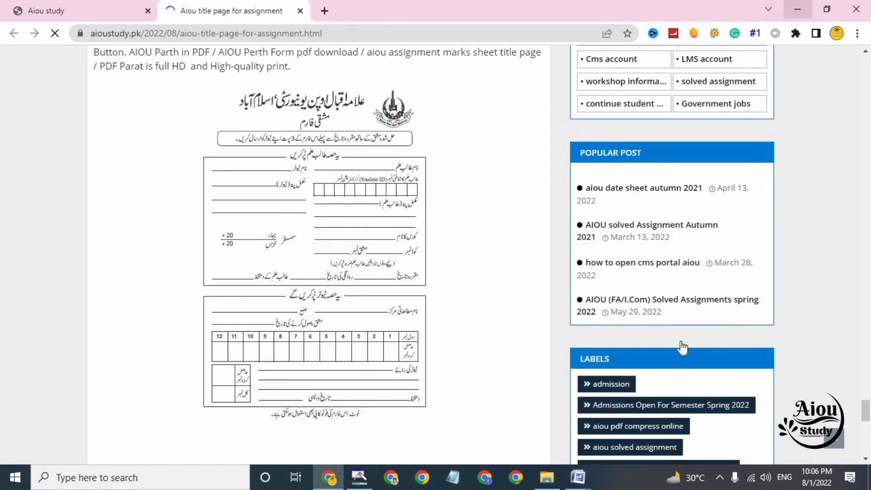
Open aiou assignment cover page 1 from the word templete folder, and minimize the Word windows to return to the folder
click(547, 476)
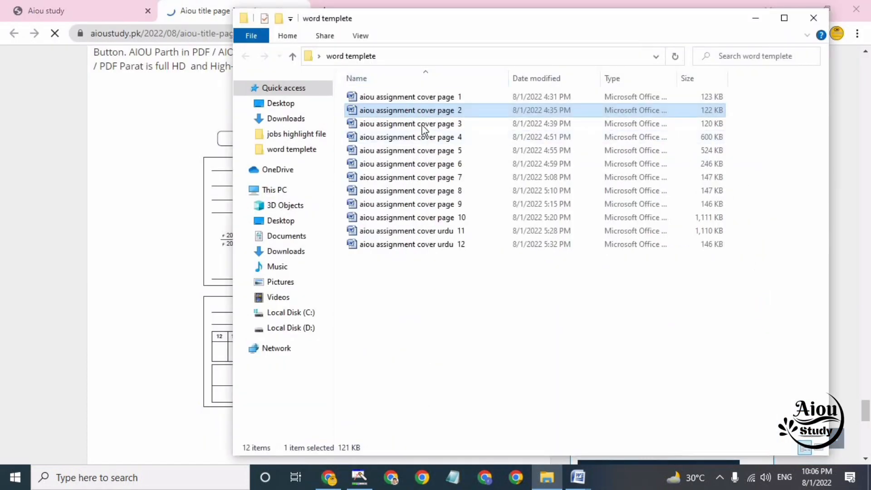
double_click(421, 99)
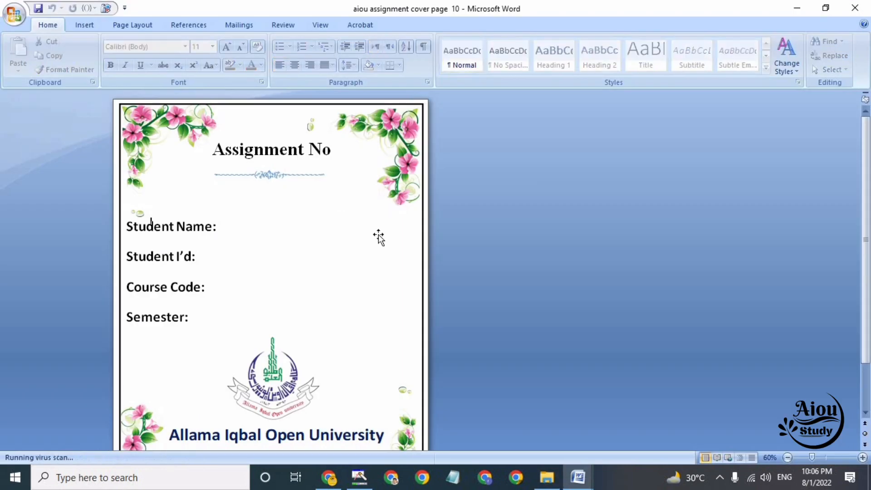
drag(869, 262, 868, 281)
click(794, 8)
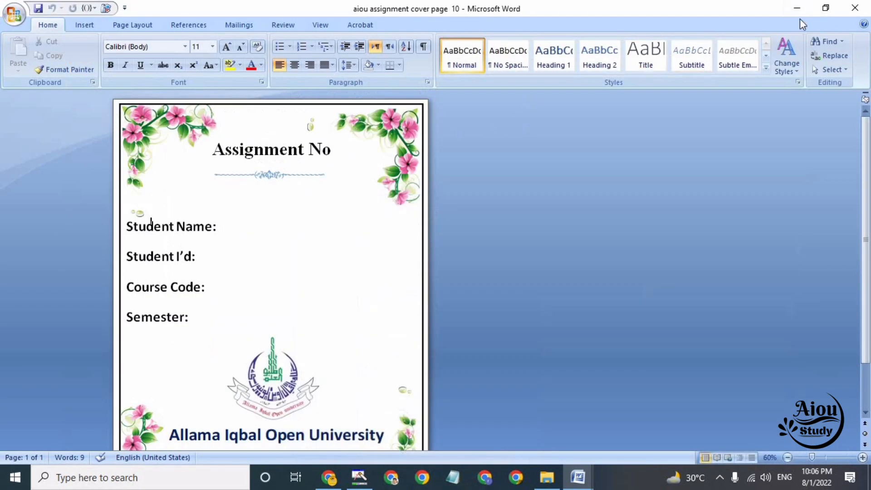
click(798, 7)
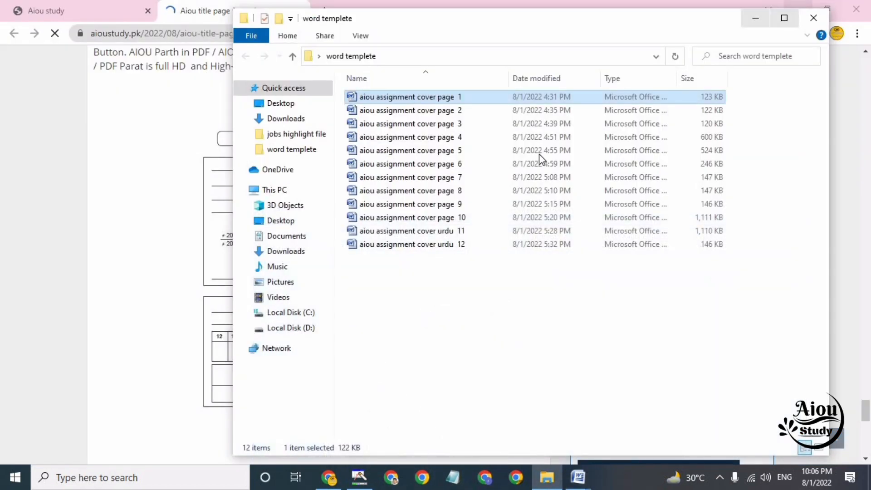
Open aiou assignment cover page 2 from the folder, view its lower part and minimize the document windows
double_click(470, 112)
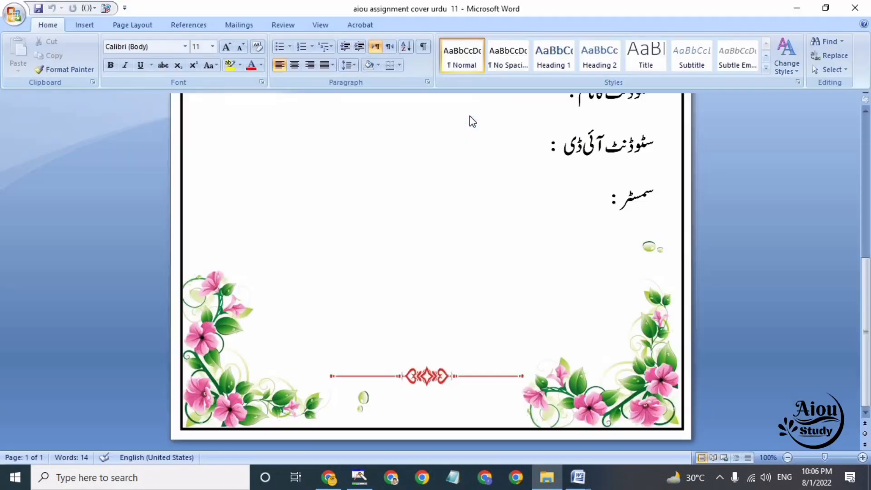
scroll(865, 198, down, 2)
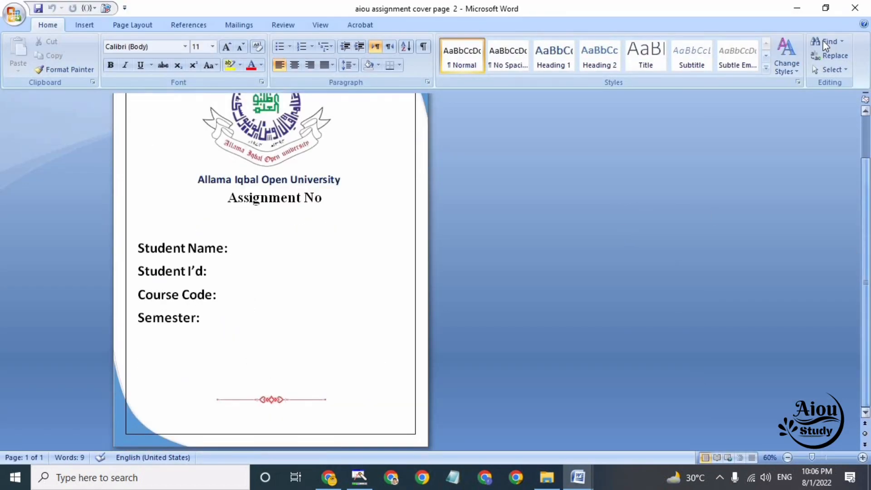
click(799, 8)
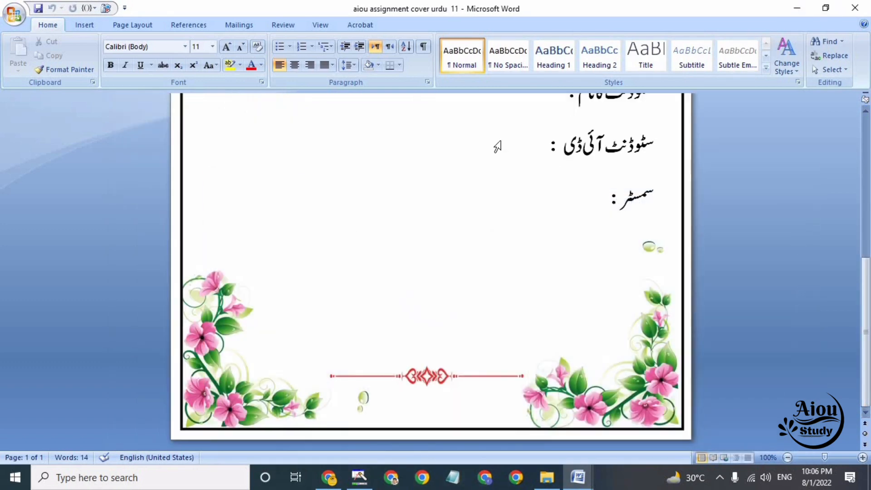
click(802, 9)
Open aiou assignment cover page 3 from the folder and maximize its window
double_click(437, 124)
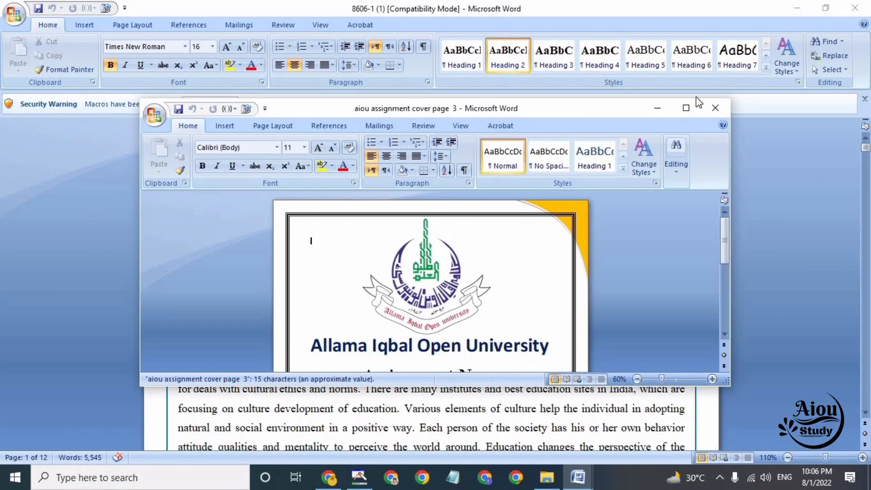
click(686, 108)
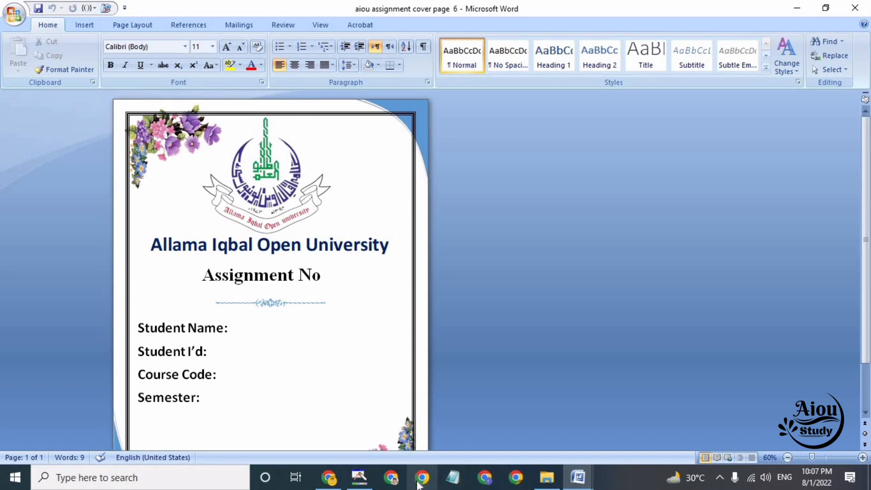
Switch to Chrome and enter "aiou" in the address field of a new tab
click(396, 481)
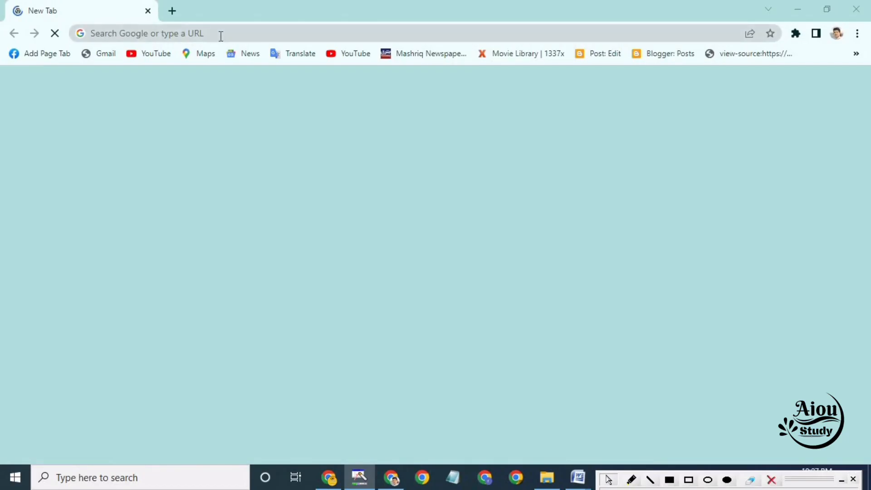
click(221, 36)
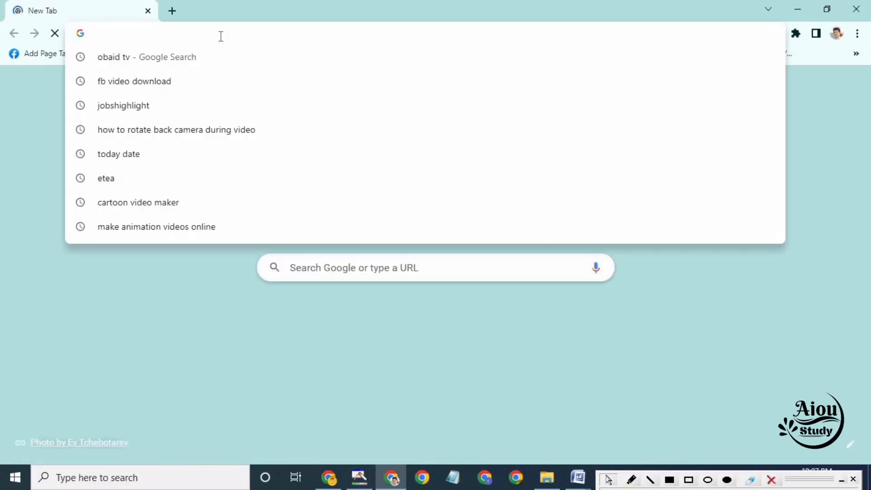
text(aioustudy.pk)
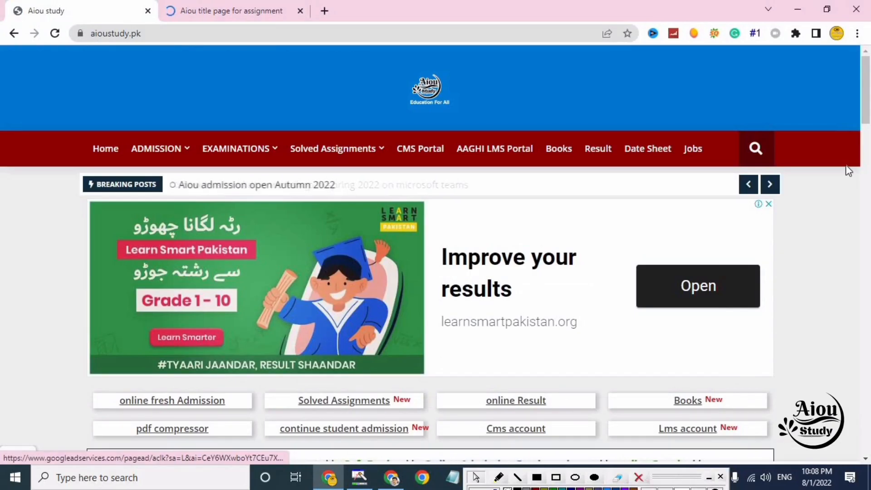
Open the "Aiou title page for assignment" post from the AIOU Admission list on aioustudy.pk, dismissing the advertisement
drag(867, 84, 868, 204)
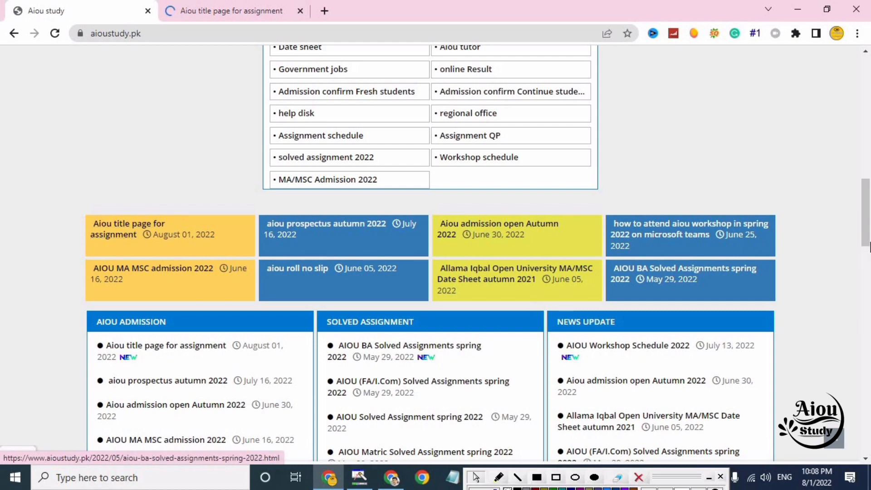
drag(869, 235, 869, 246)
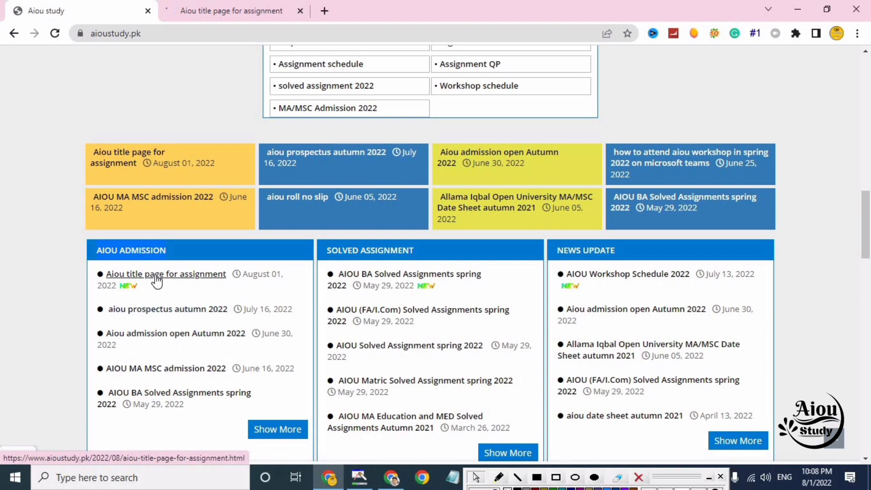
scroll(182, 290, down, 5)
click(253, 312)
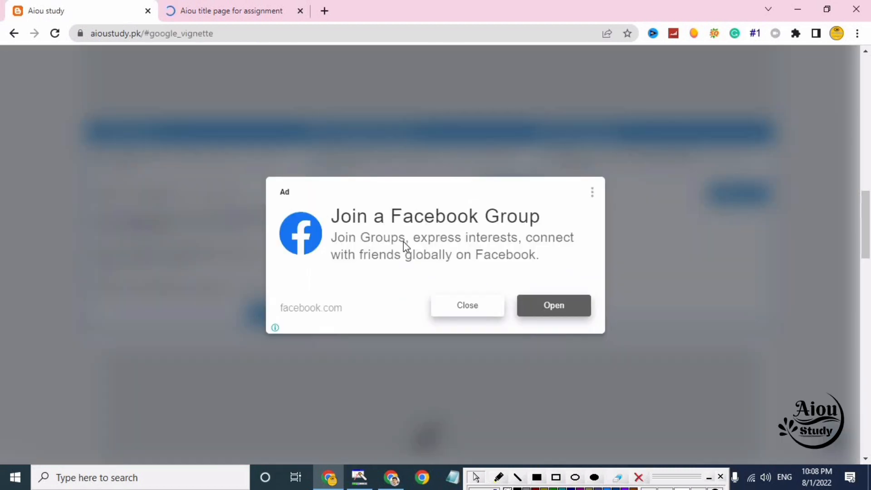
click(481, 313)
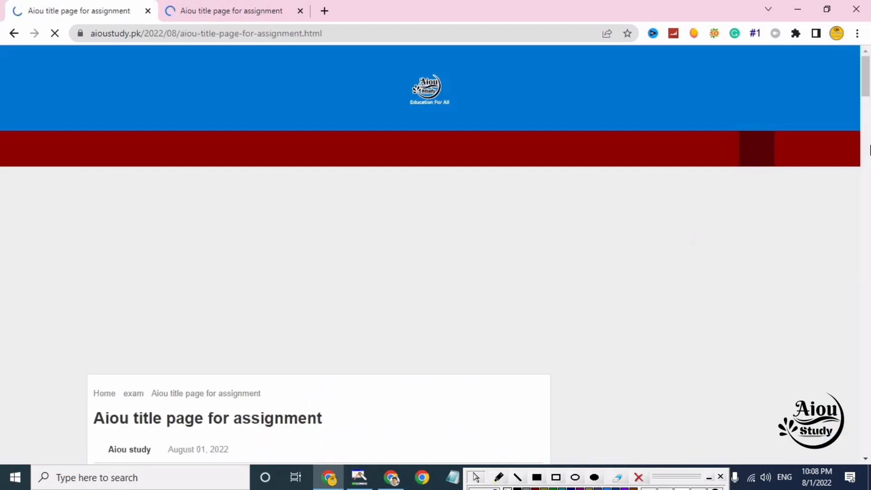
Outline the Download link under the first English title page template with a blue rectangle and open that link
drag(865, 71, 867, 127)
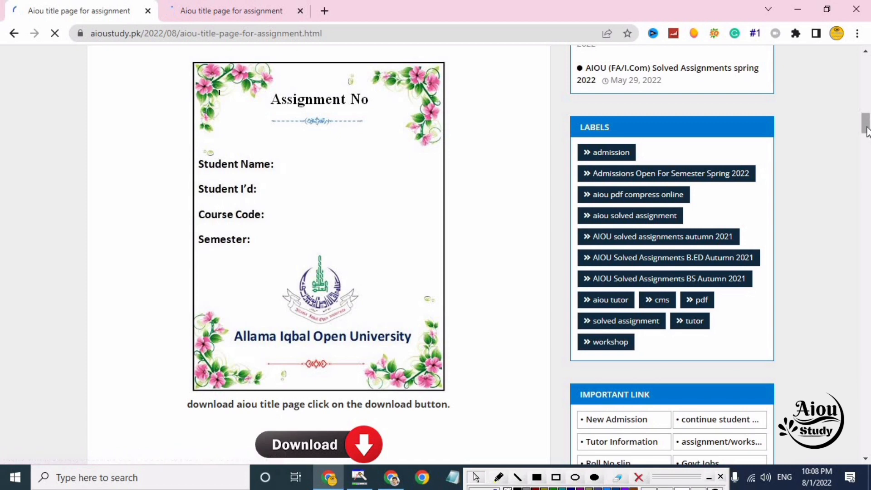
scroll(576, 202, down, 3)
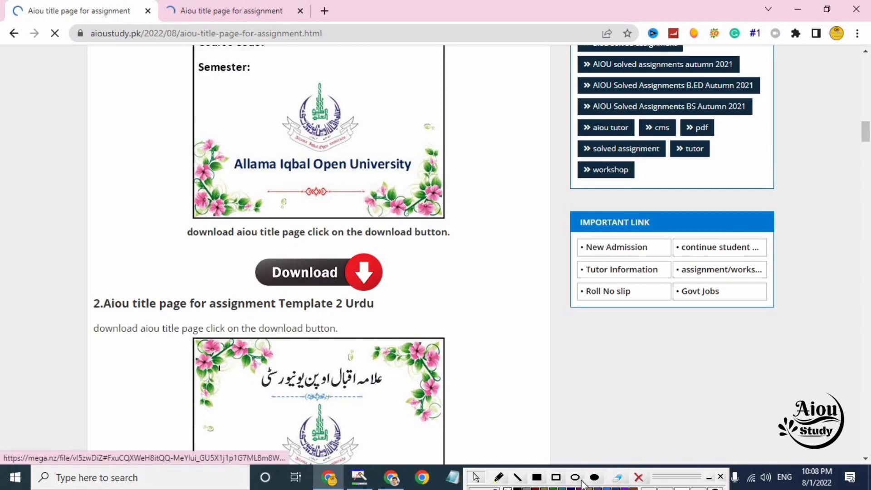
click(556, 477)
drag(231, 239, 418, 308)
click(361, 288)
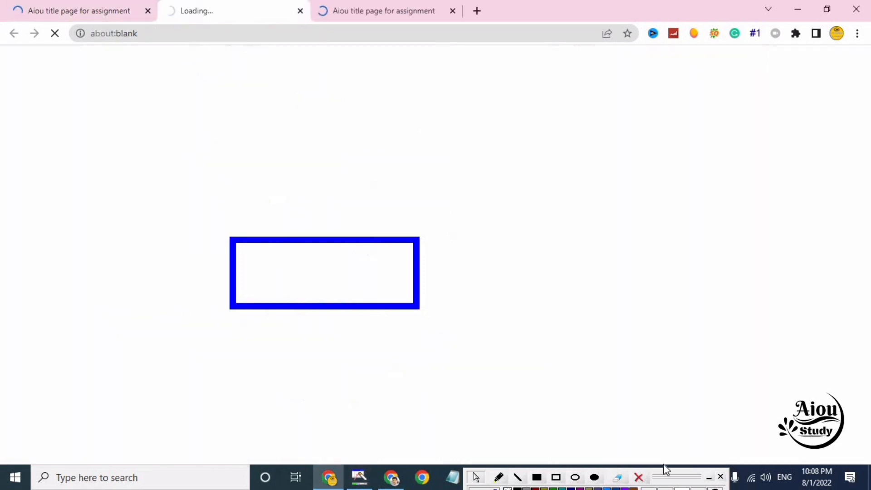
Clear the previous mark and outline the Download button for aiou assignment cover page 10.docx on MEGA with a blue rectangle
click(640, 478)
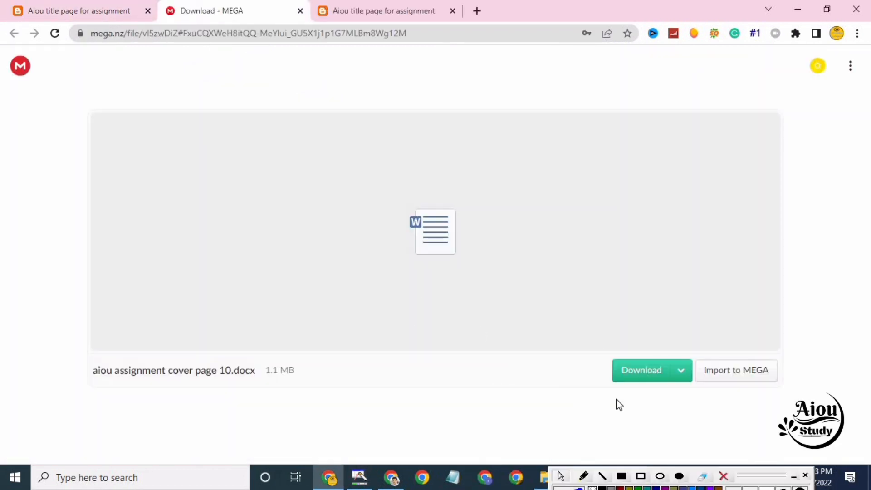
click(640, 478)
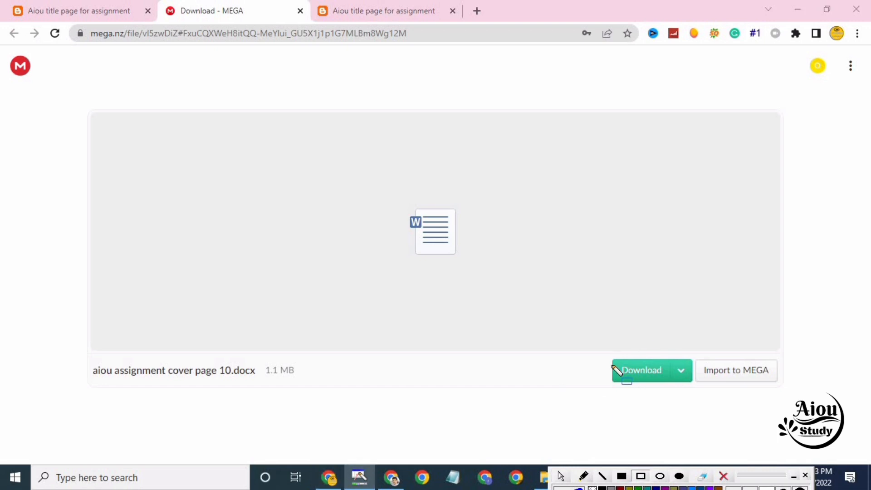
drag(605, 354, 686, 388)
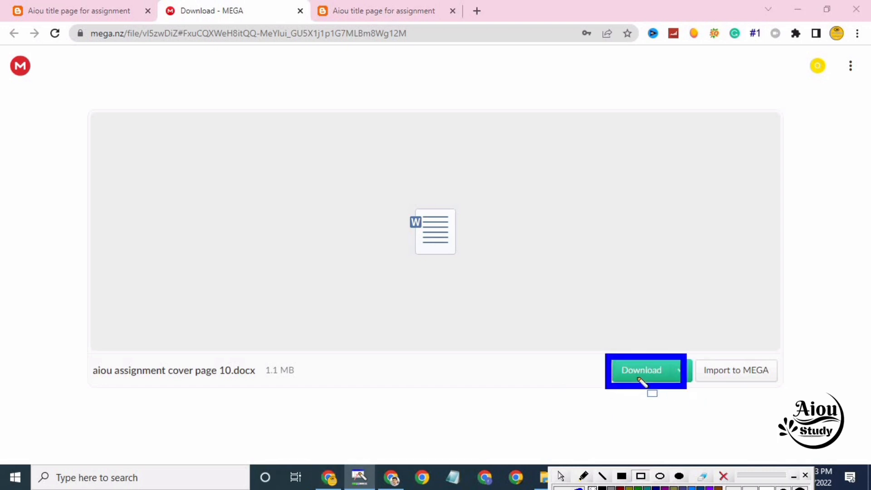
Download aiou assignment cover page 10.docx from MEGA and clear the blue rectangles drawn on the screen
drag(243, 355, 314, 385)
click(634, 377)
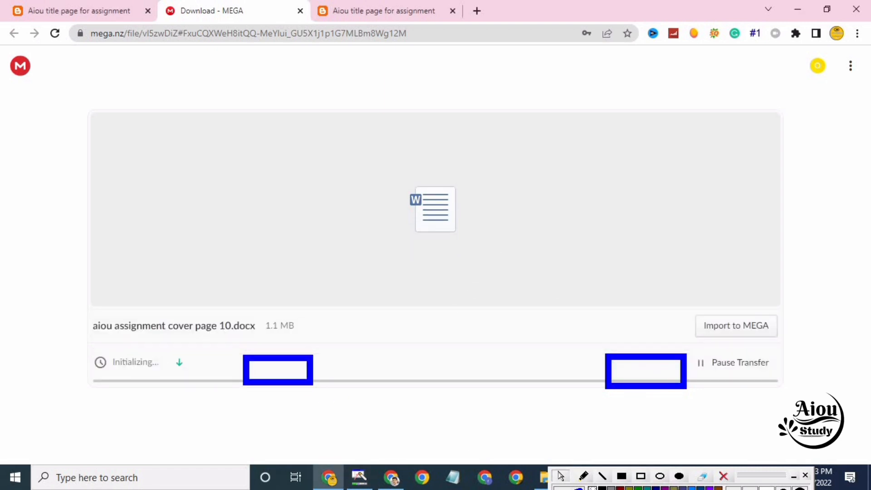
click(724, 477)
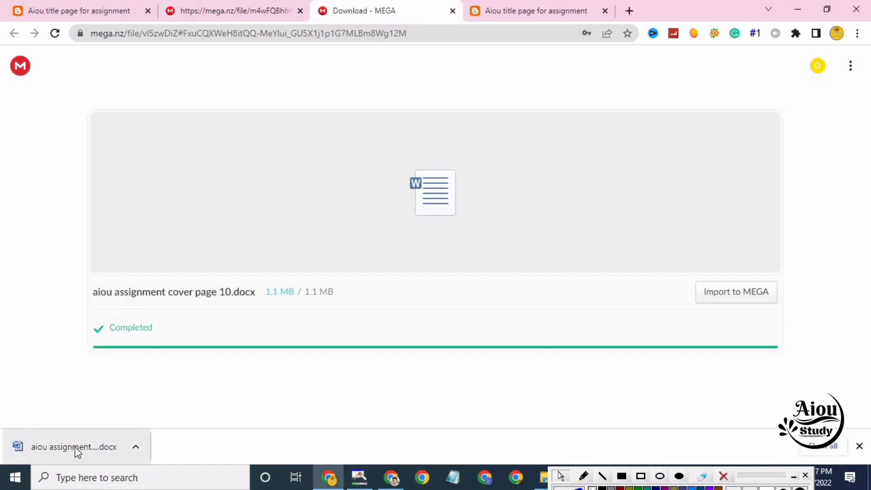
Open the downloaded cover page 10 document in Word, look over the whole page and minimize it
click(135, 447)
click(198, 365)
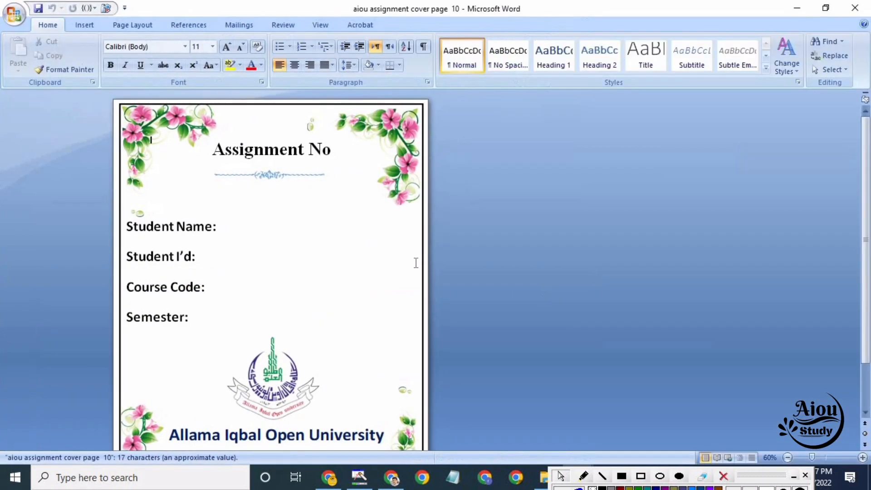
scroll(739, 260, down, 3)
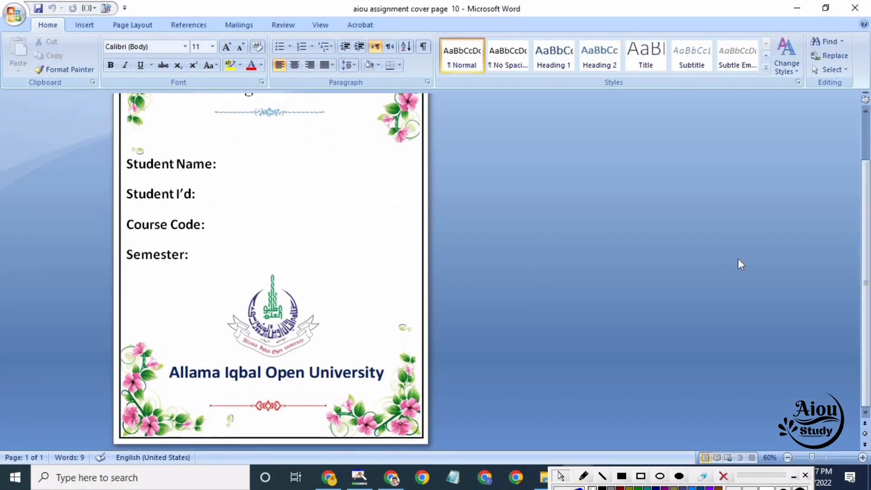
click(795, 5)
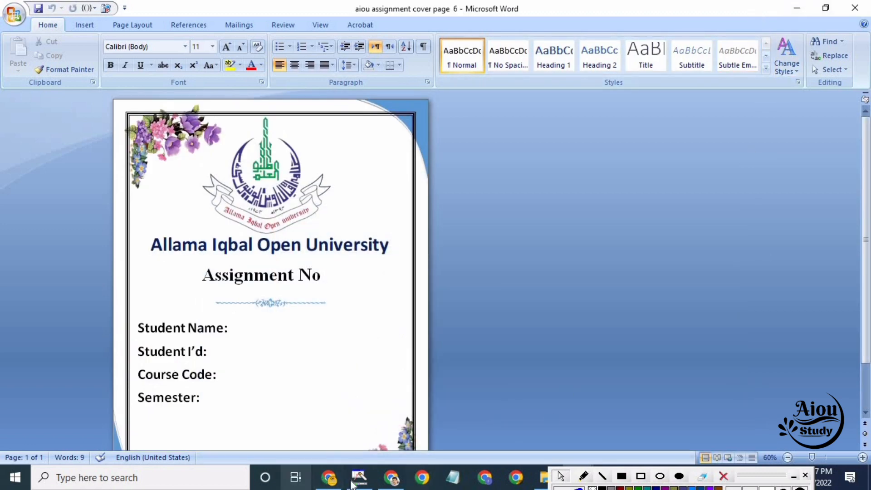
Switch to Chrome and open the AIOU assignment form image from the title page post in a new tab to view it
click(330, 484)
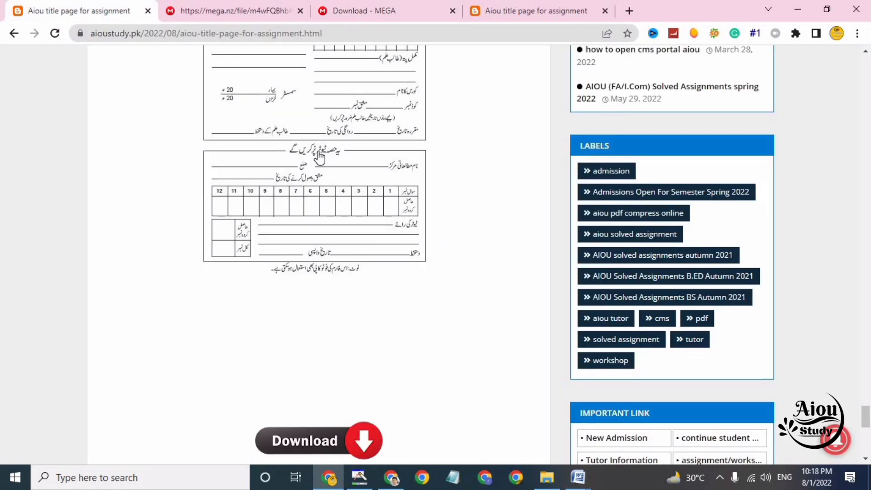
right_click(297, 162)
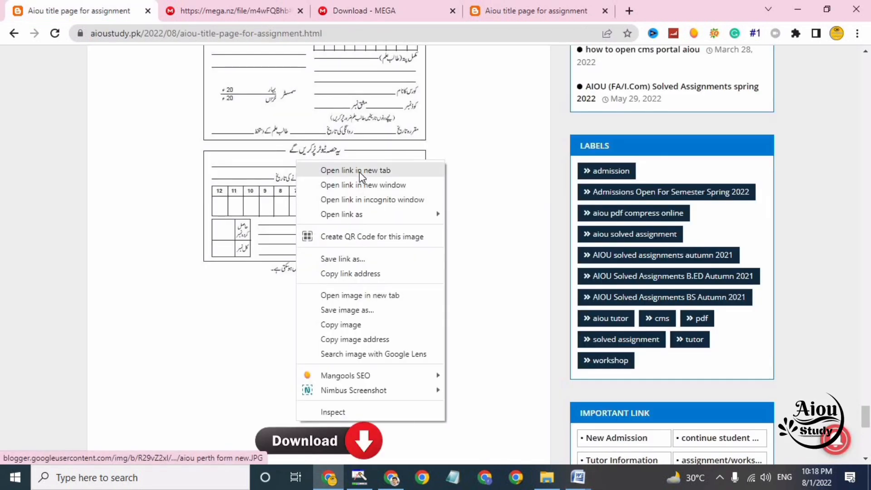
click(360, 170)
key(ctrl+Tab)
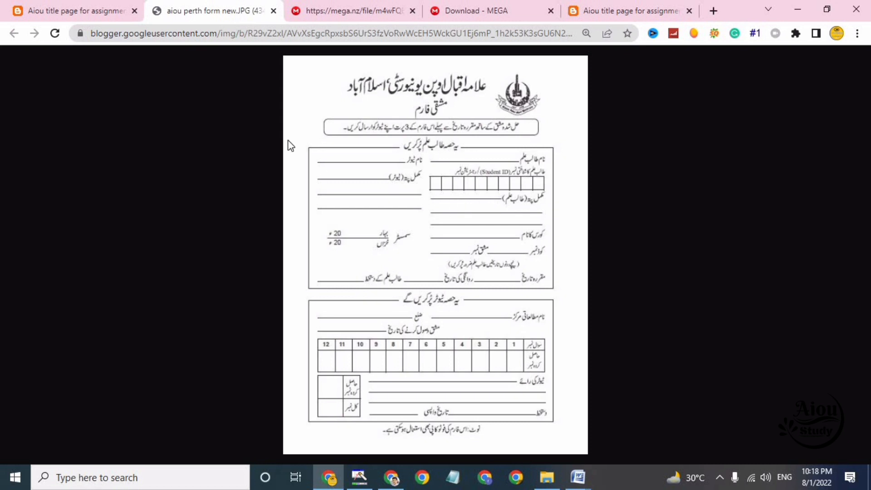
click(353, 10)
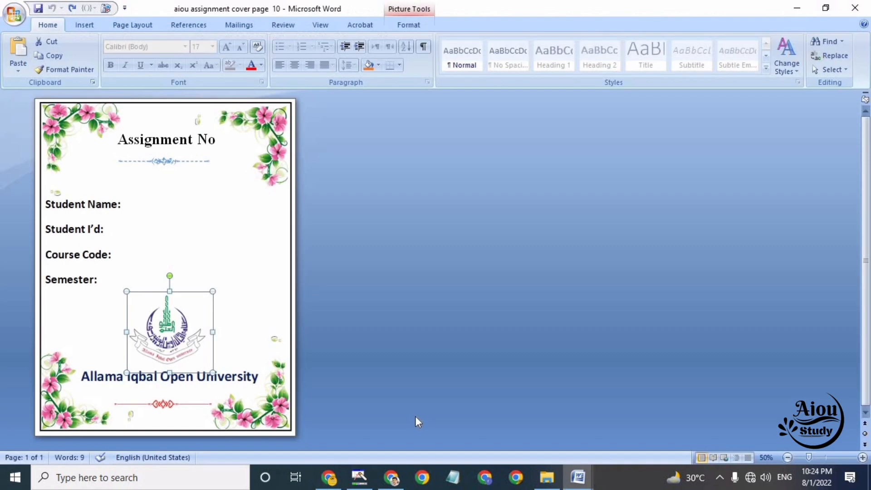
Switch to the aiou assignment cover page 6 document in Word and look over its layout
click(585, 483)
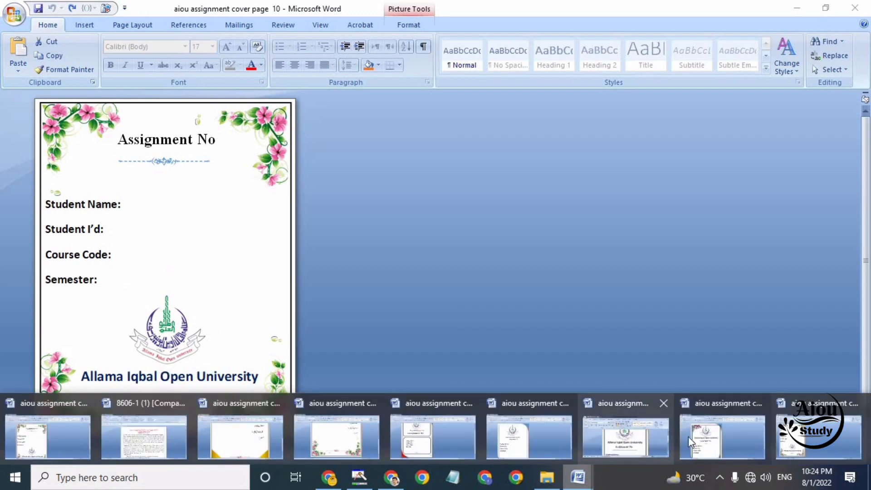
click(690, 437)
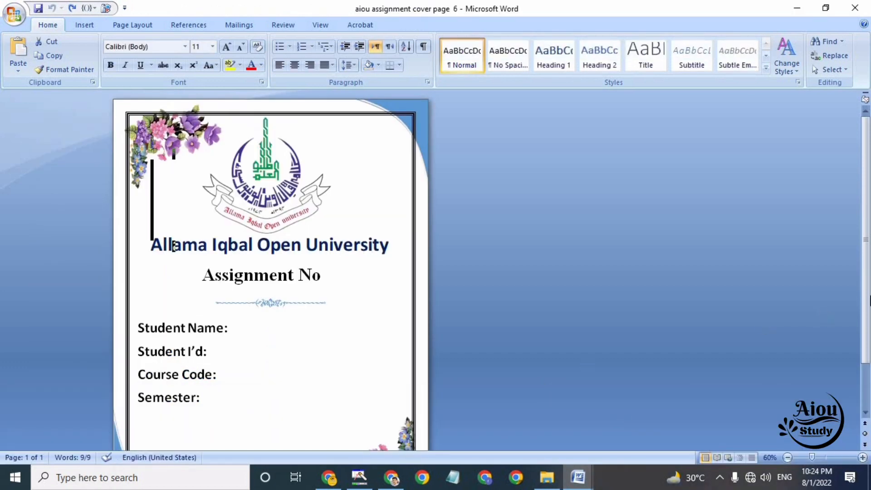
scroll(576, 373, down, 3)
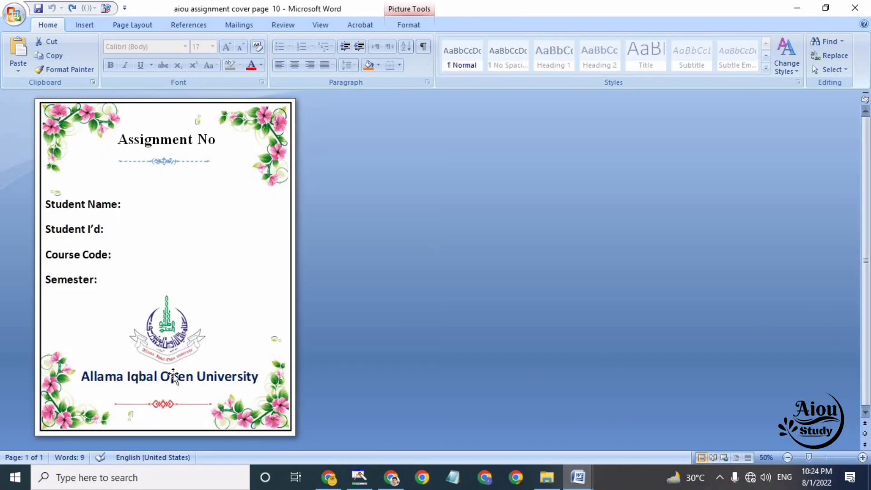
Fill in the student's name and ID, course code 4641 and semester spring 2022 on cover page 10
click(141, 210)
text(obaid)
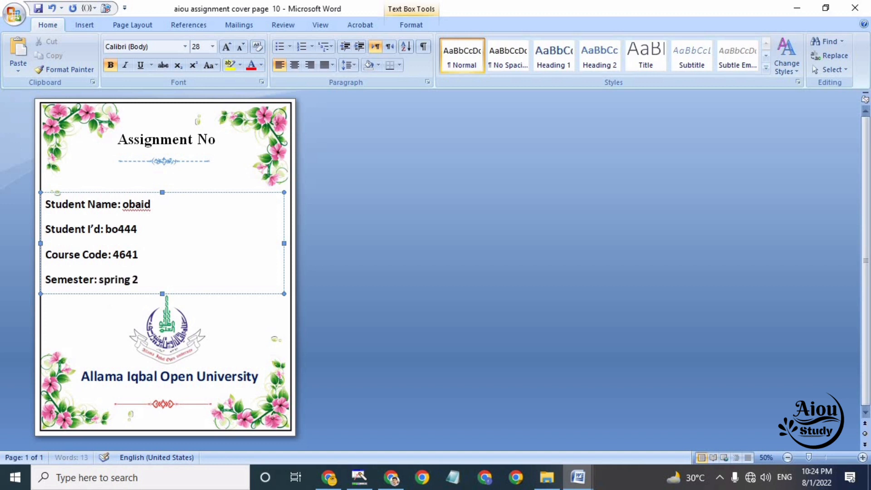
text(22)
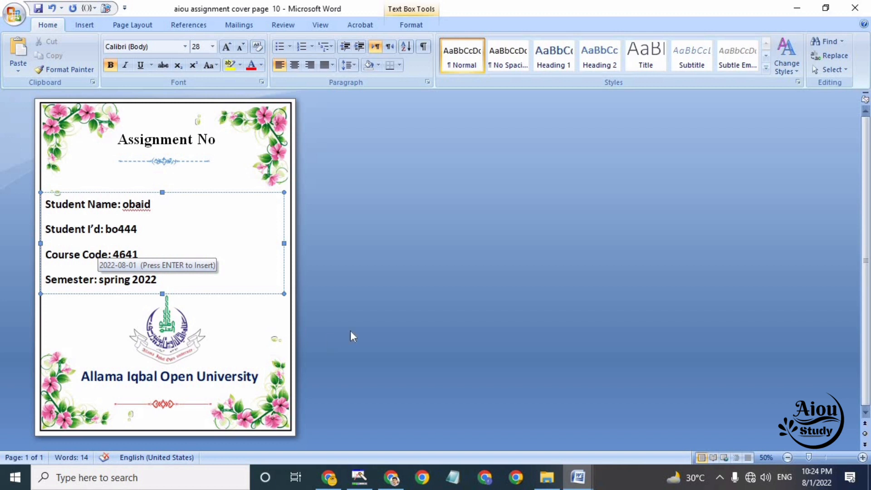
click(166, 218)
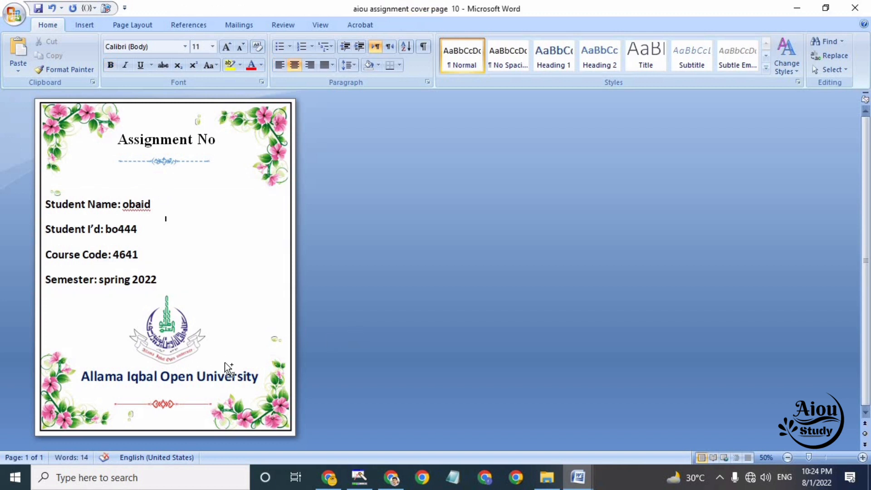
Add a blank second page by cutting all cover content, inserting a page break and pasting the cover back on page 1
key(ctrl+a)
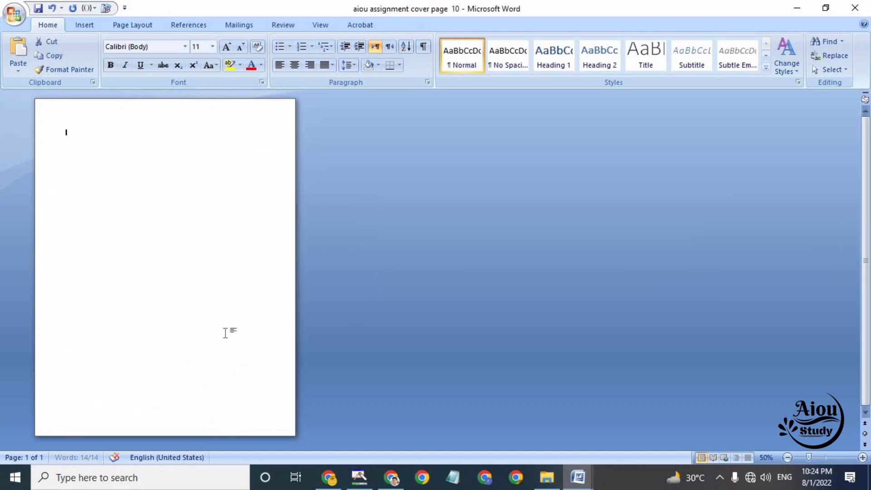
key(ctrl+x)
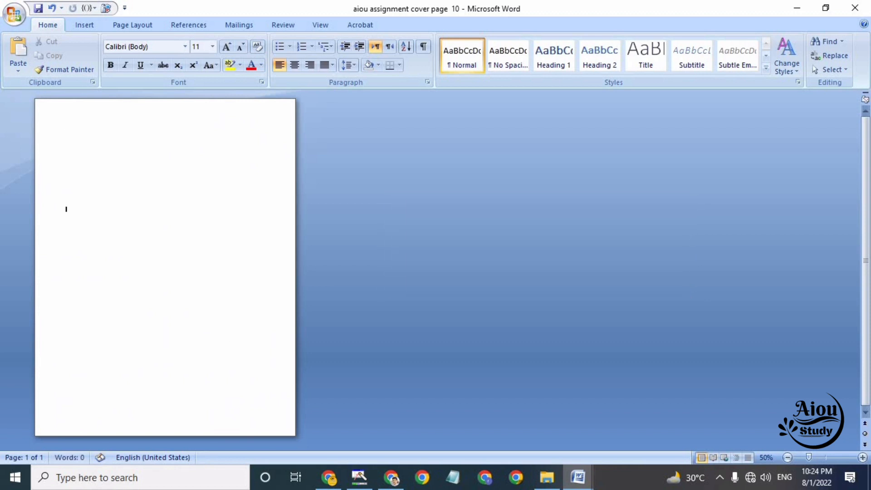
key(ctrl+Return)
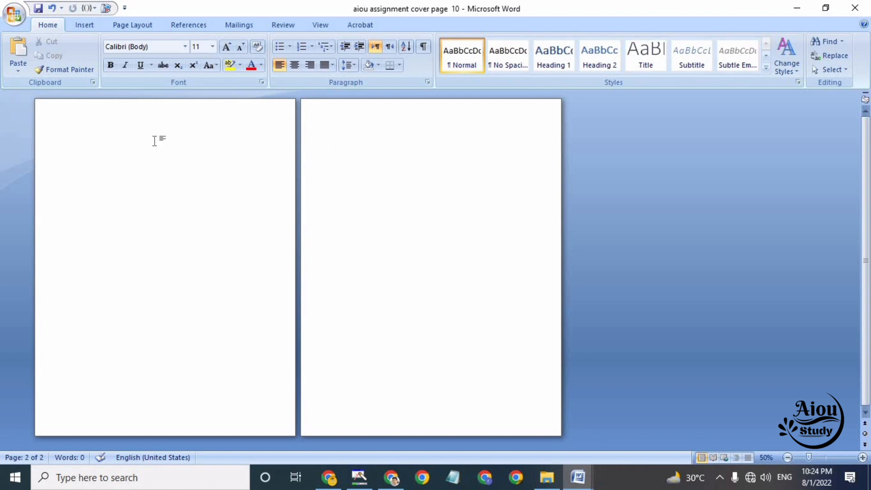
click(121, 129)
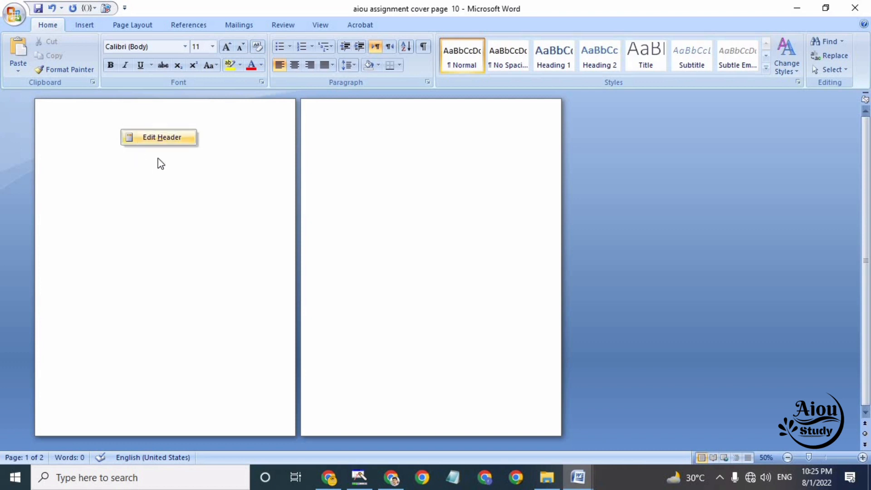
click(17, 53)
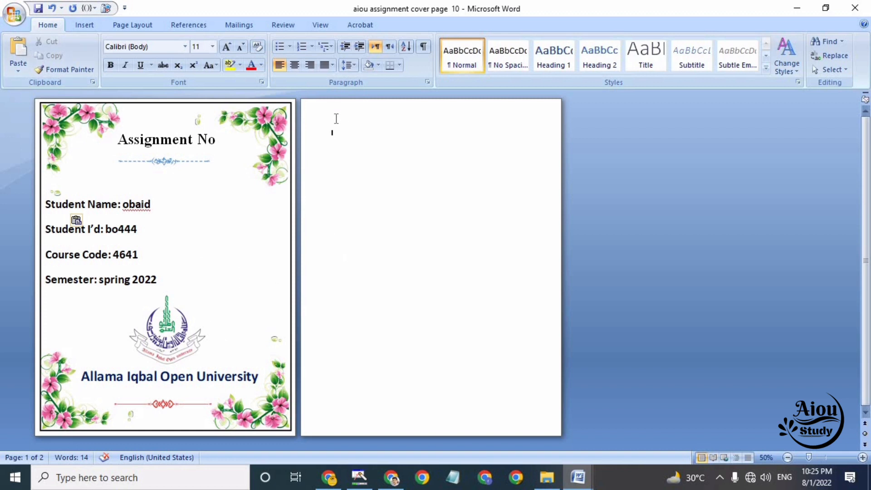
Switch to the 8606-1 assignment document in Word
click(577, 478)
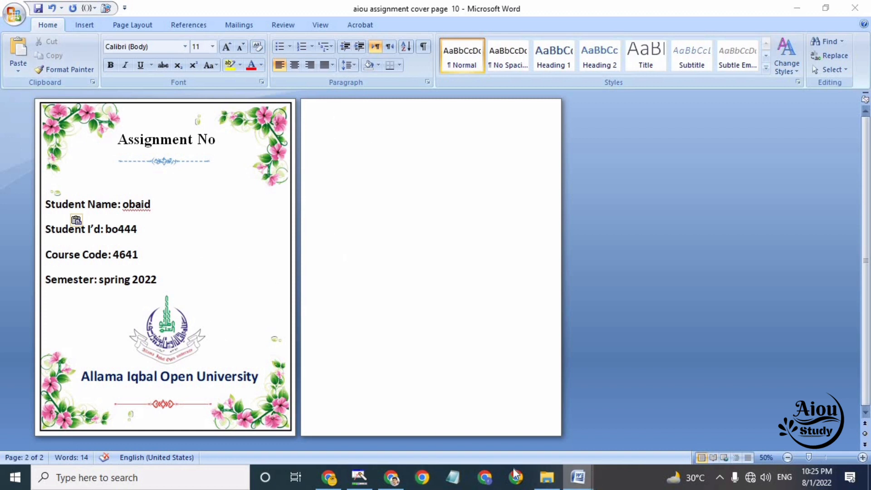
click(165, 439)
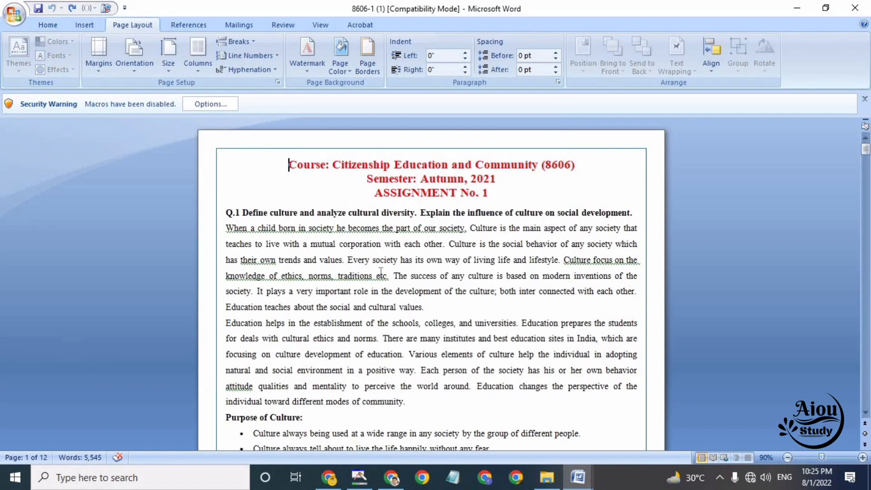
key(ctrl+a)
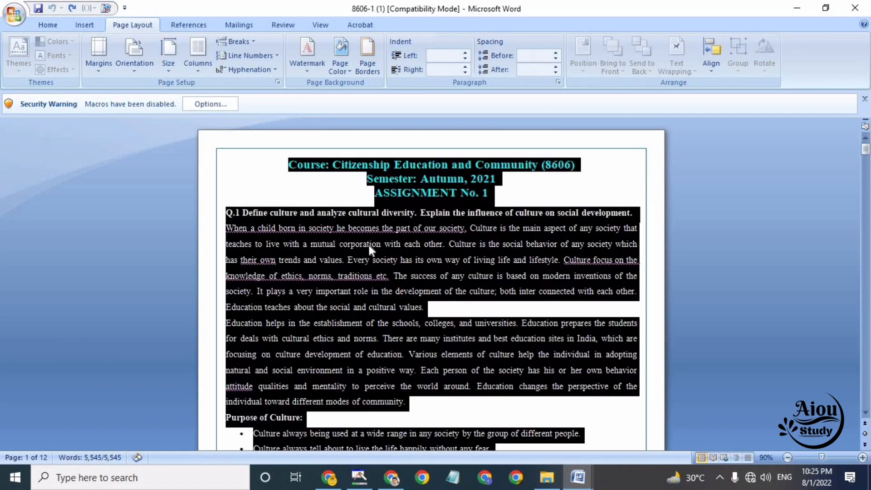
right_click(369, 245)
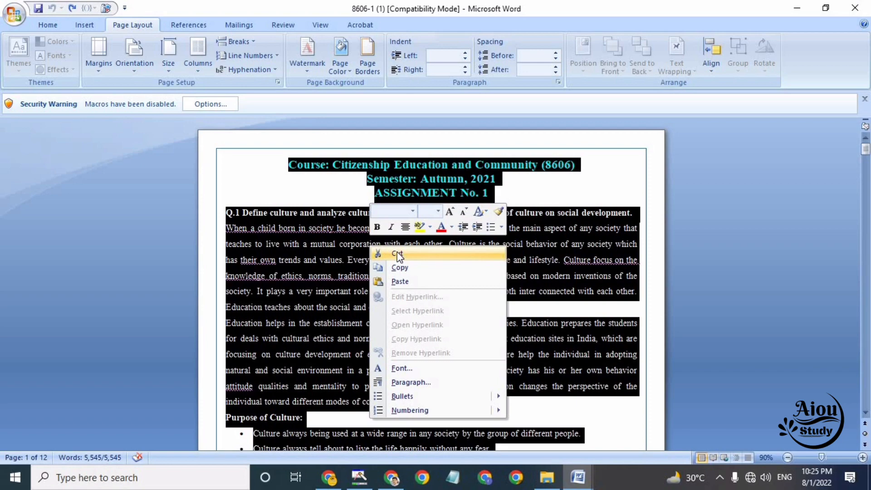
click(287, 162)
click(288, 162)
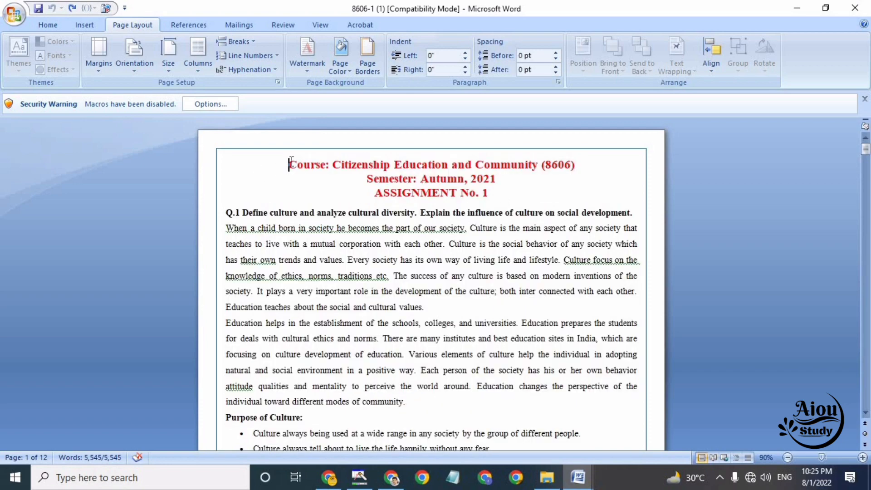
Cut the entire text of the 8606-1 document to the clipboard and undo its removal there
key(ctrl+a)
scroll(423, 376, down, 15)
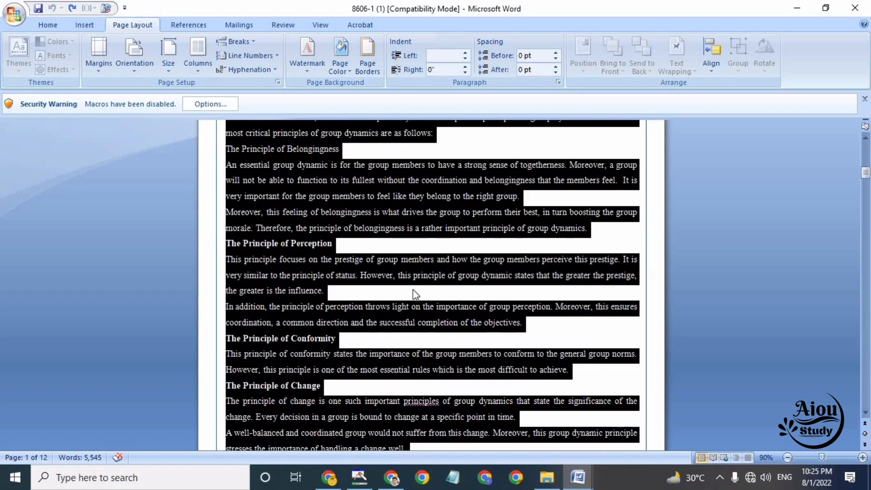
right_click(404, 258)
click(434, 267)
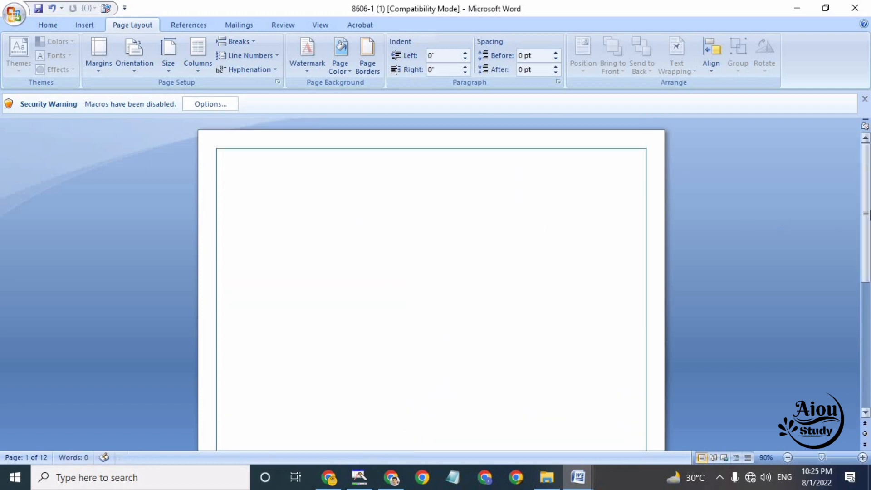
drag(870, 306, 671, 343)
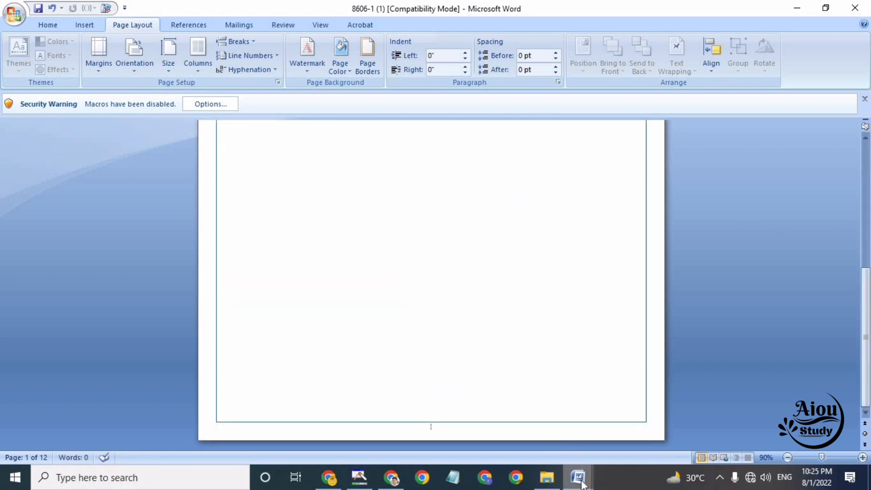
key(ctrl+z)
Paste the assignment text onto the blank second page of the aiou assignment cover page 10 document
mouse_move(578, 477)
click(797, 448)
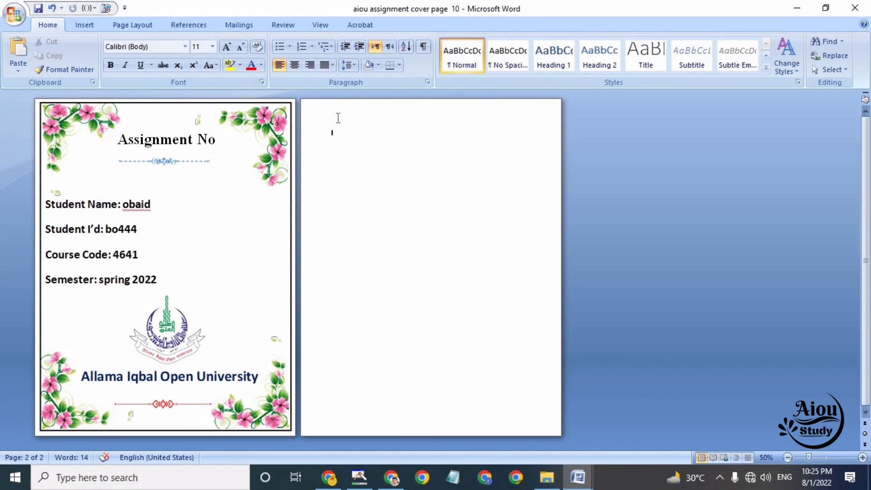
right_click(341, 124)
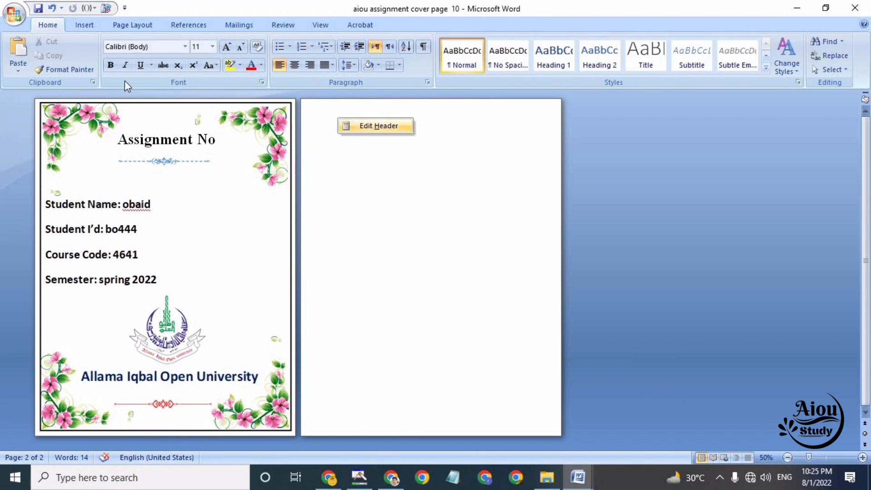
click(15, 54)
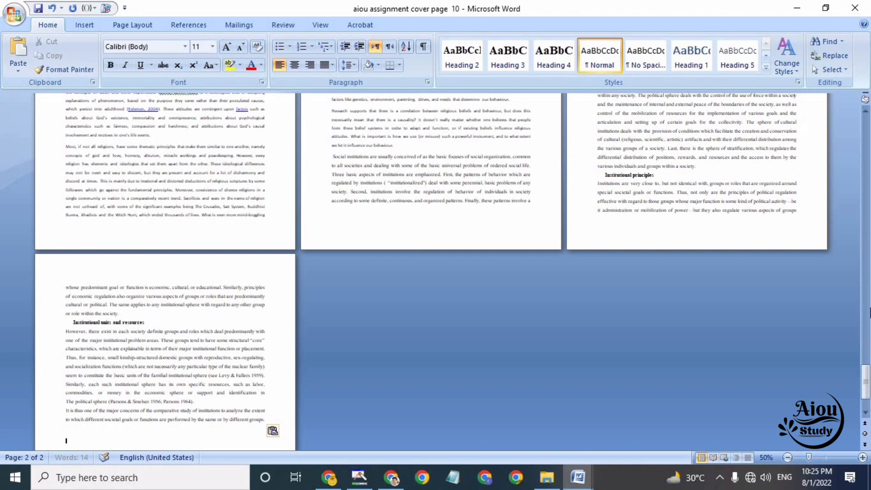
Delete the red course, semester and assignment number heading lines above Q.1 on the second page
drag(866, 381, 866, 145)
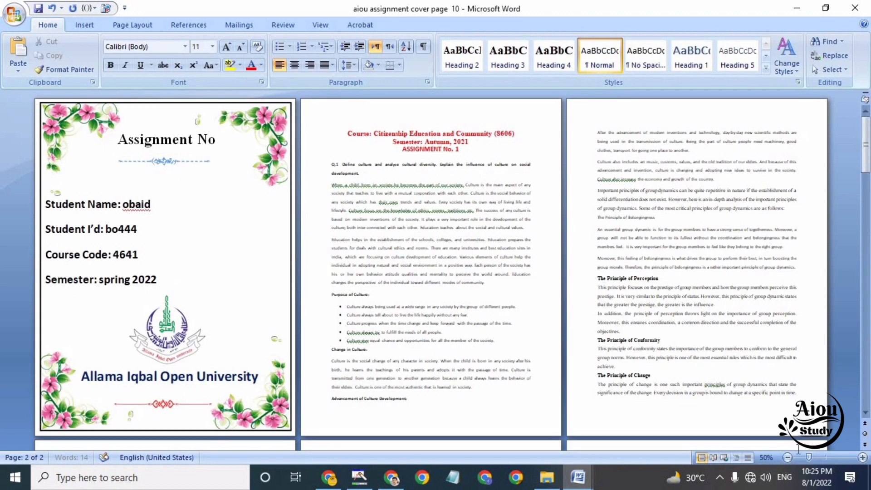
click(825, 457)
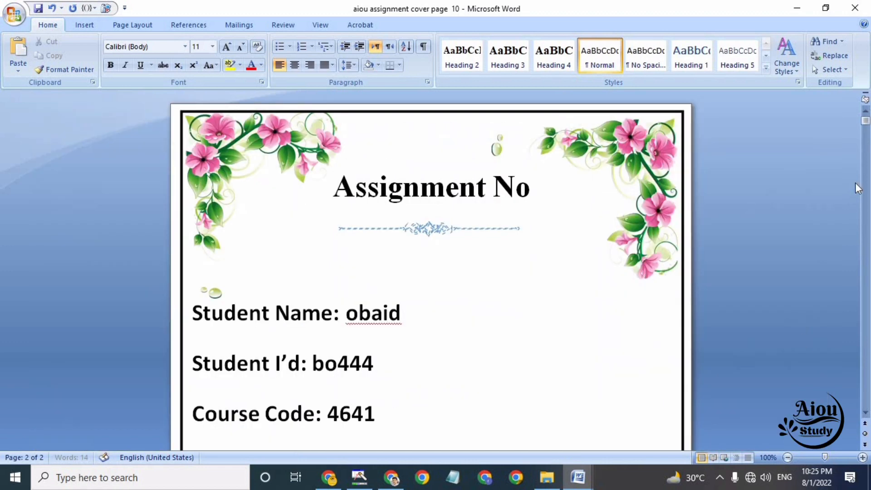
scroll(867, 413, down, 5)
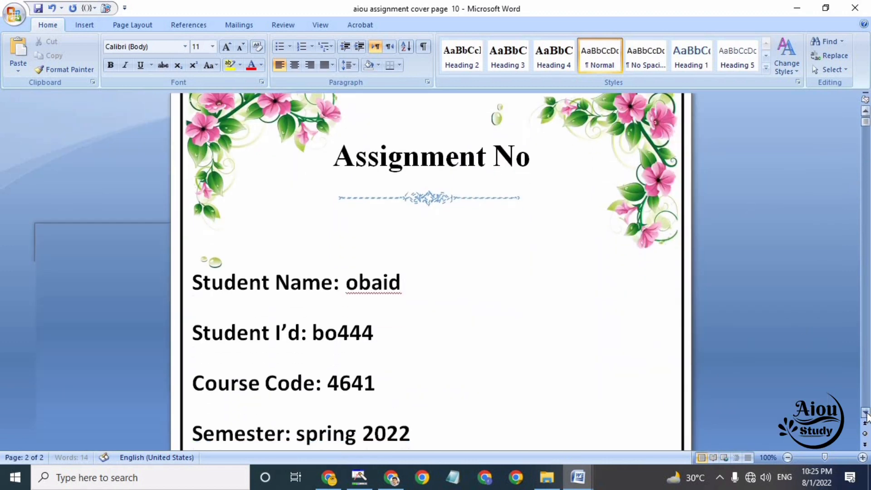
scroll(867, 414, down, 9)
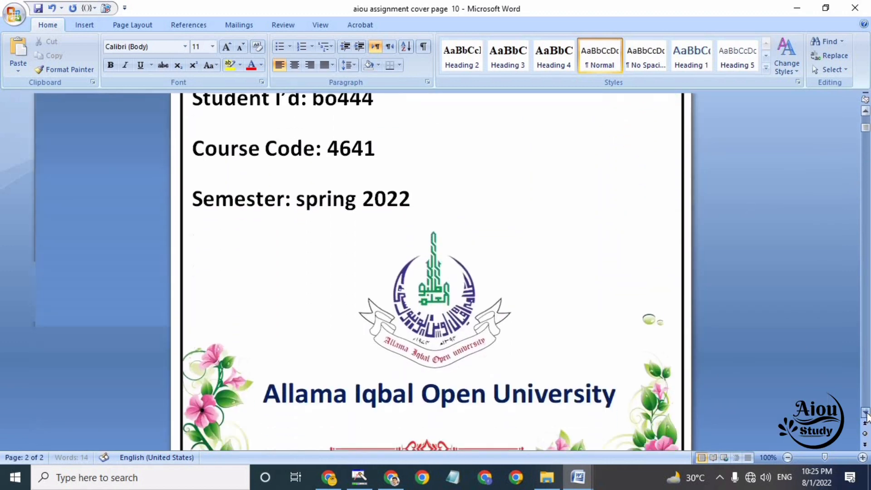
scroll(867, 414, down, 1)
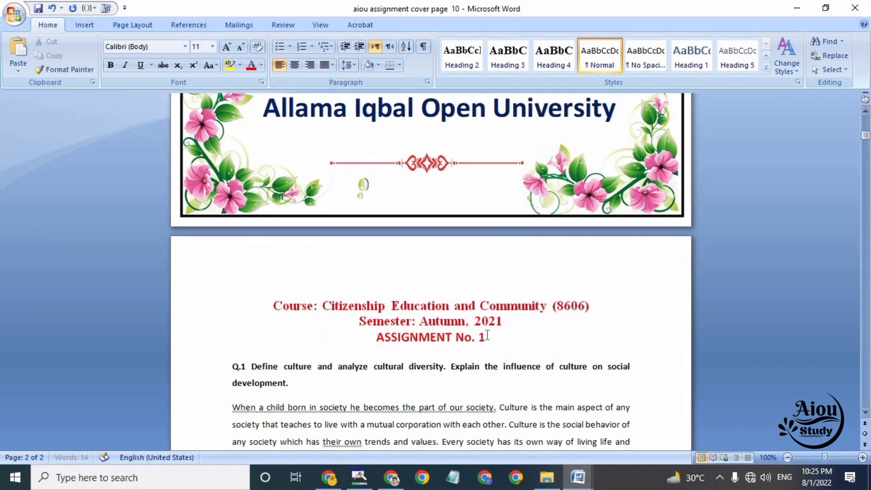
click(487, 338)
drag(486, 338, 273, 308)
click(274, 308)
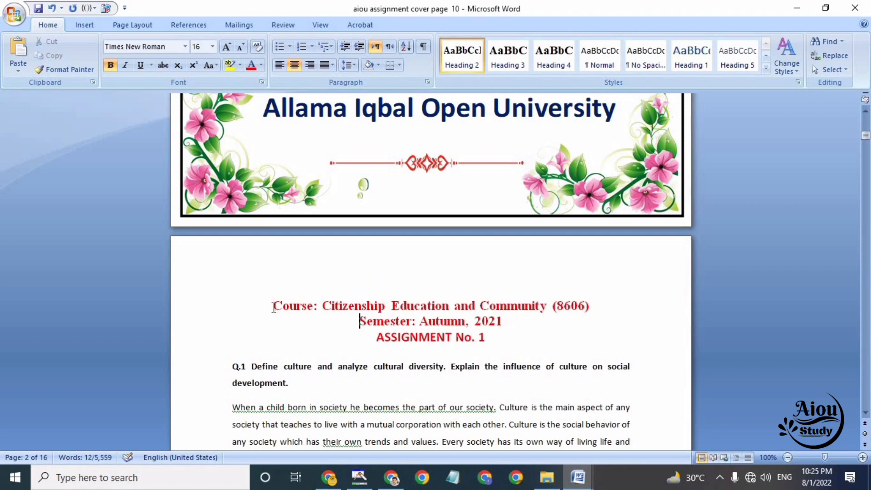
drag(346, 329, 494, 345)
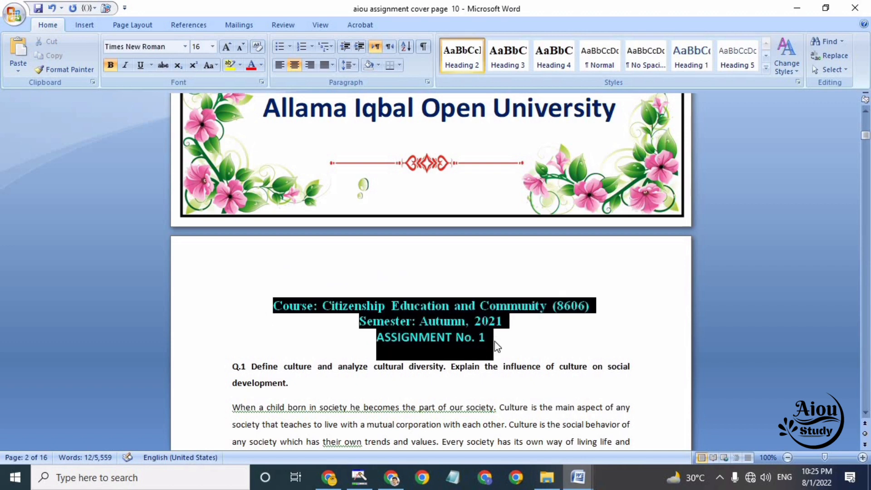
key(Delete)
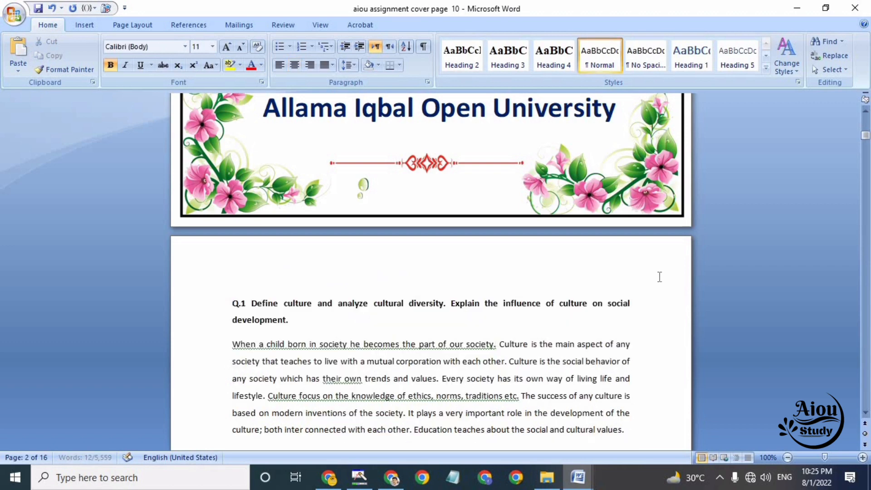
Add the number 1 after the "Assignment No" title on the cover page
drag(865, 135, 865, 121)
click(538, 201)
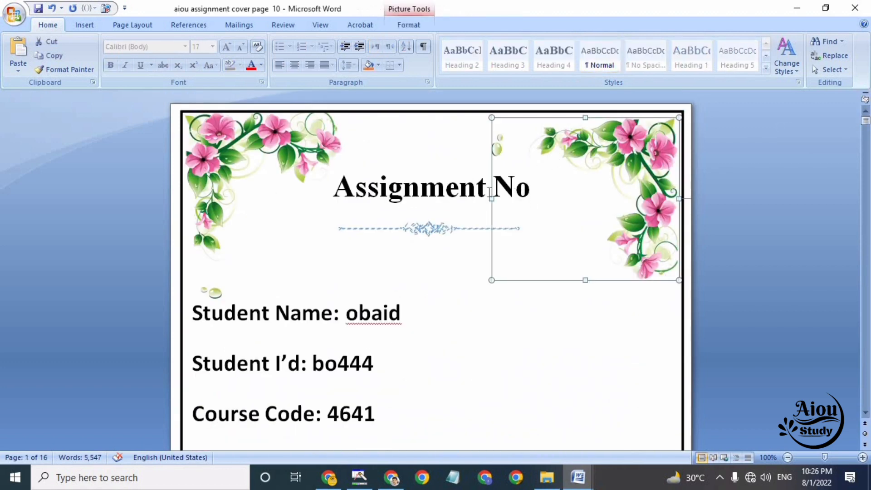
click(477, 188)
key(End)
text(1)
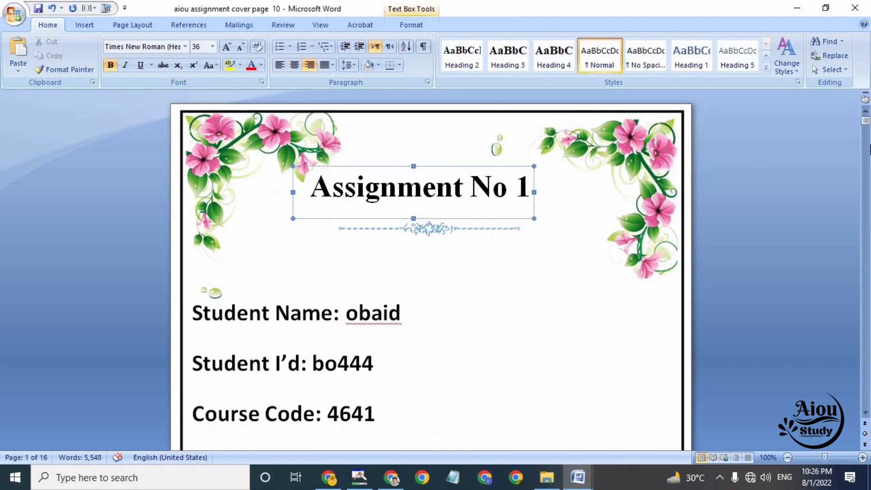
Add a centred bold heading "Question No 1" above the first question and set its font size to 24
scroll(866, 412, down, 5)
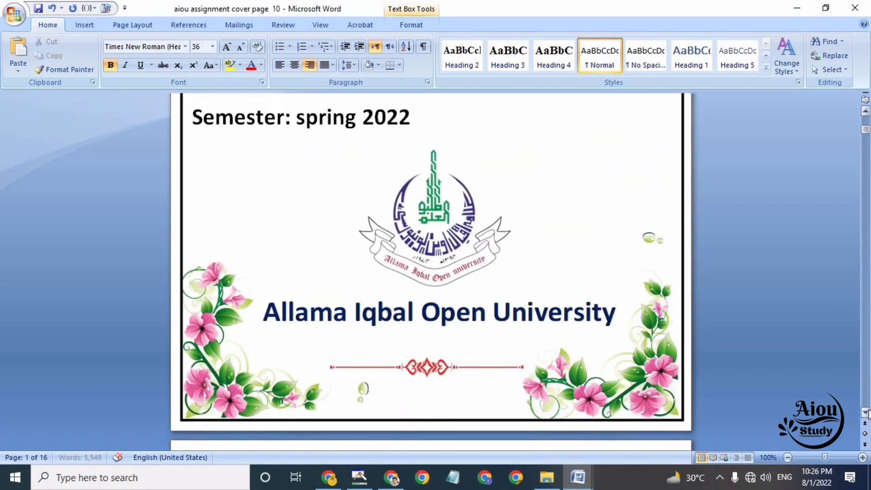
scroll(865, 412, down, 4)
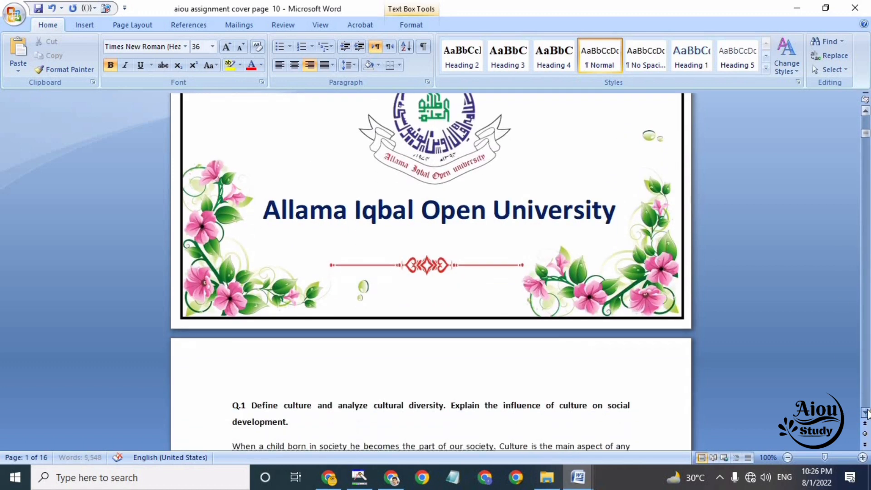
click(866, 413)
click(446, 375)
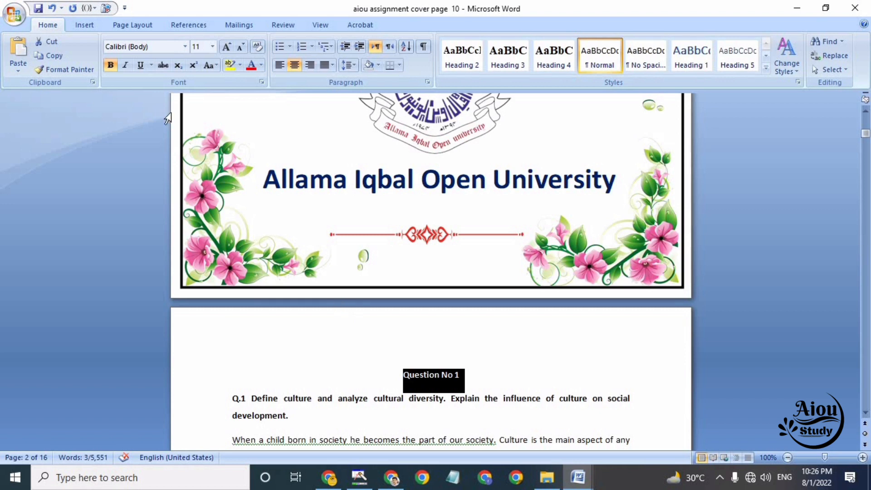
click(212, 46)
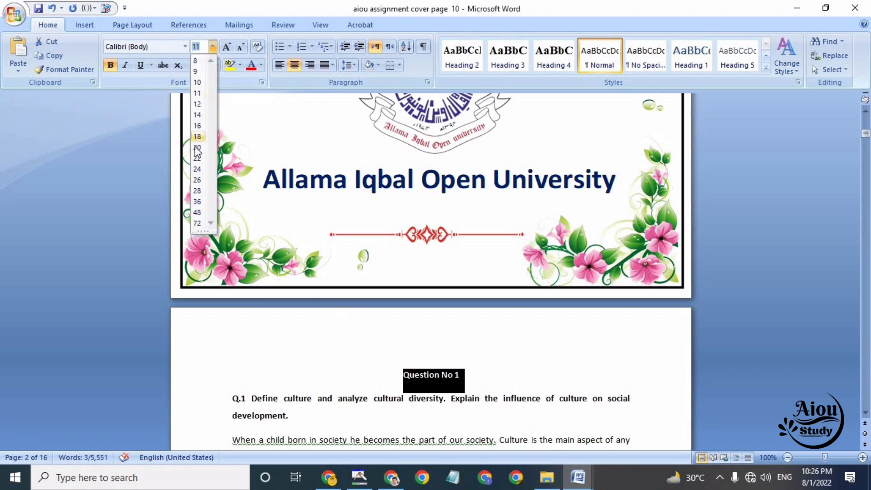
click(200, 169)
click(537, 381)
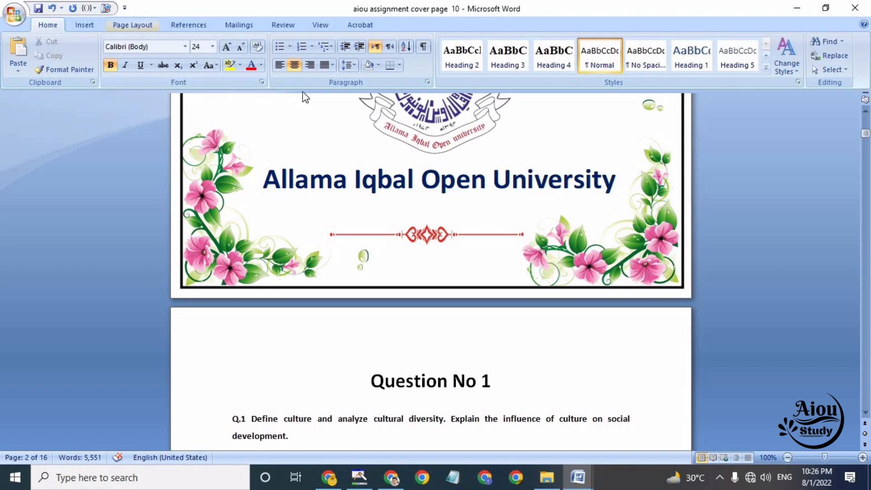
Apply a 3 pt thick-and-thin line box page border to the whole document and check it on the assignment pages
drag(866, 137, 865, 156)
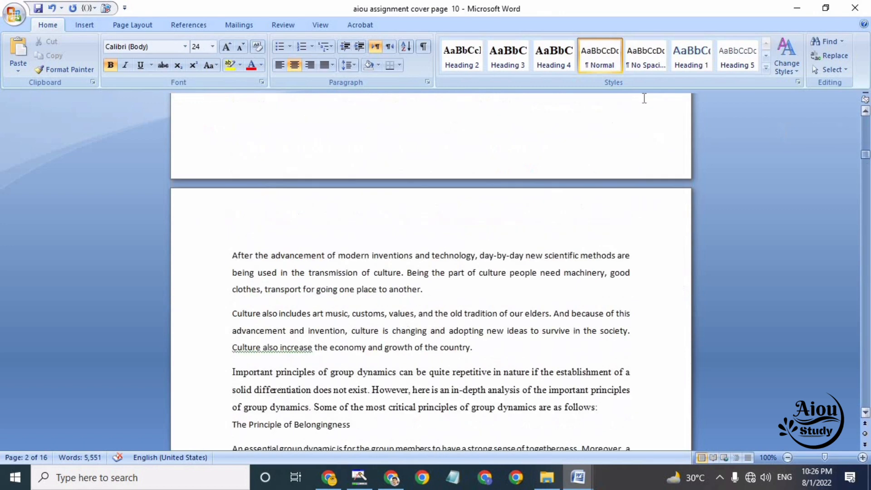
click(132, 25)
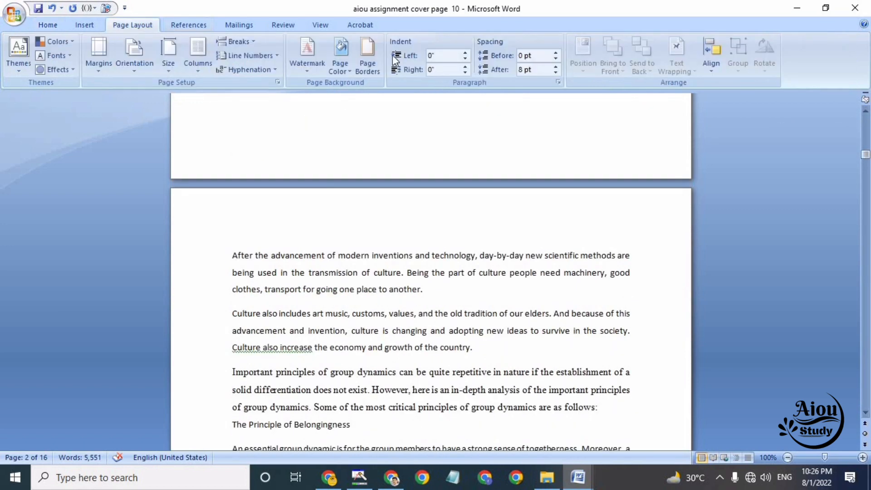
click(368, 54)
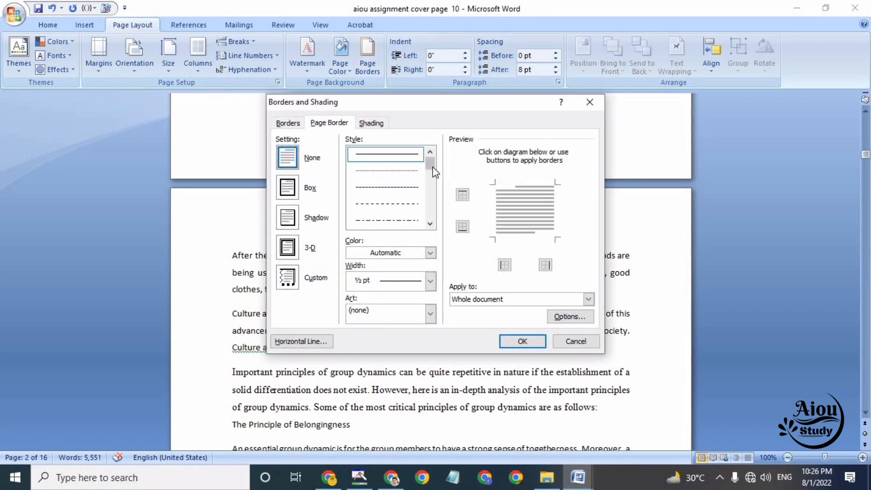
drag(432, 169, 430, 189)
click(405, 158)
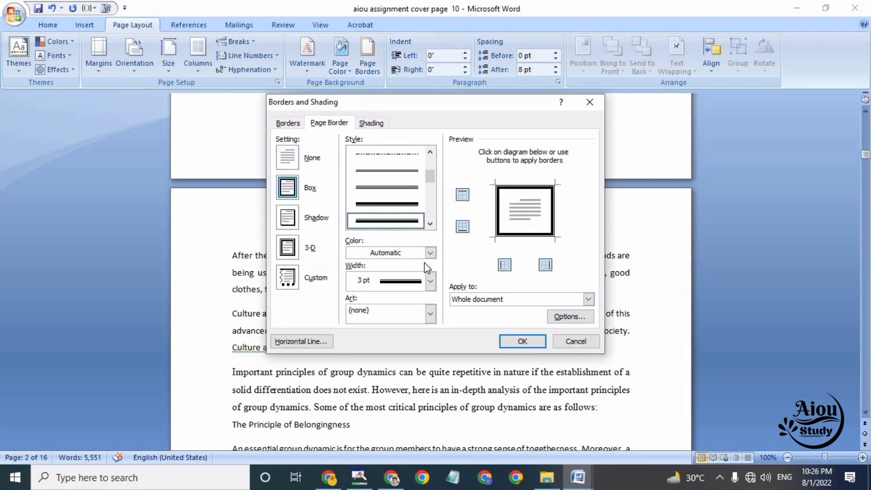
click(526, 346)
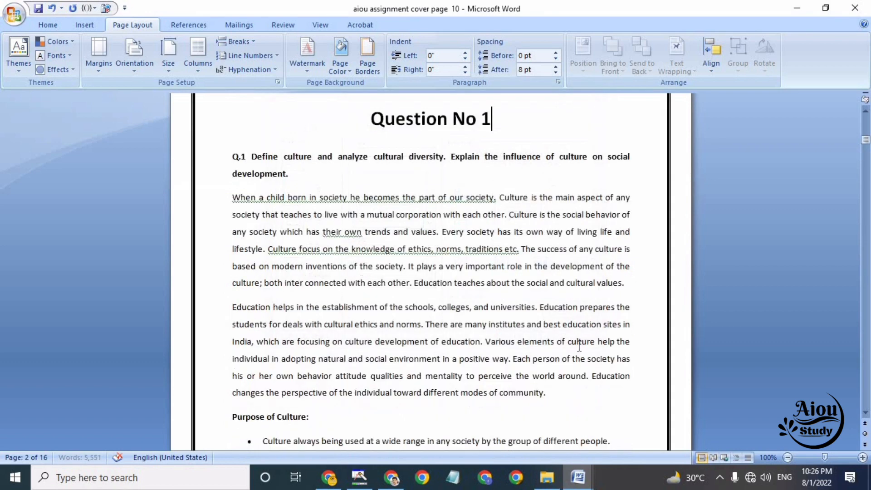
drag(865, 142, 865, 190)
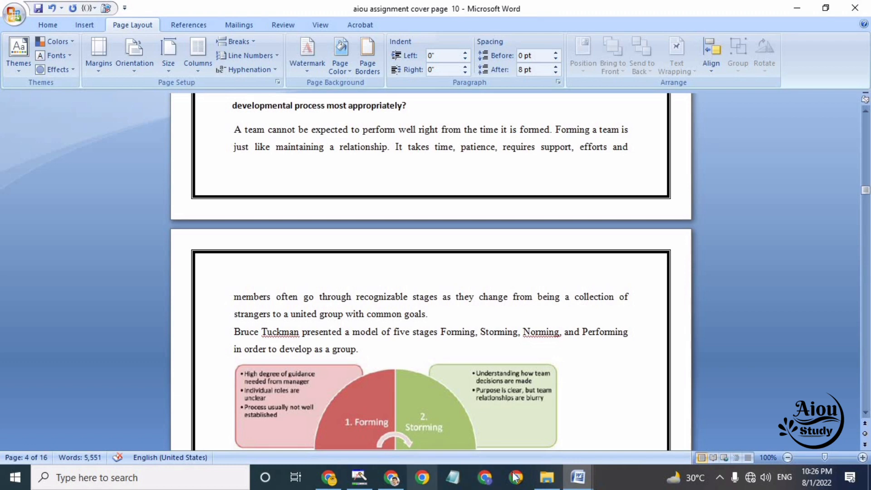
Switch to the aiou assignment cover urdu 12 document and examine its Urdu student name, student ID and semester fields and page decoration
mouse_move(578, 478)
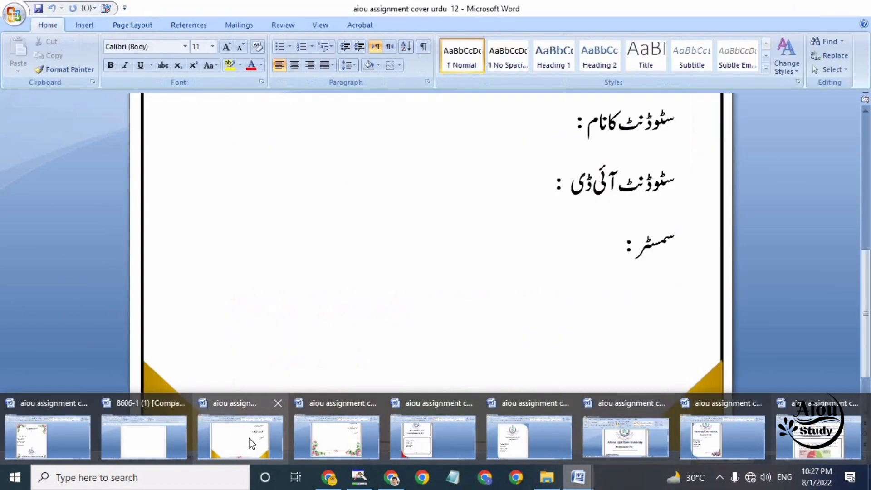
click(252, 443)
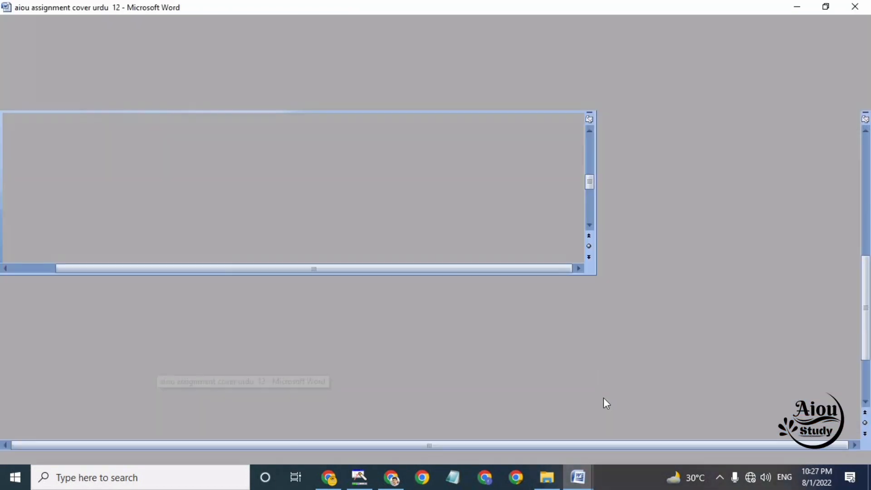
scroll(589, 331, down, 1)
scroll(590, 331, up, 3)
scroll(534, 308, up, 5)
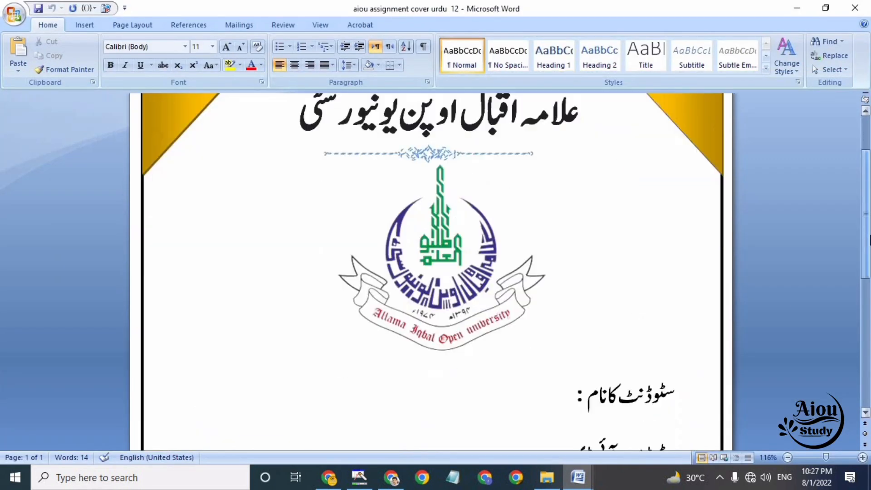
scroll(534, 308, down, 3)
click(535, 305)
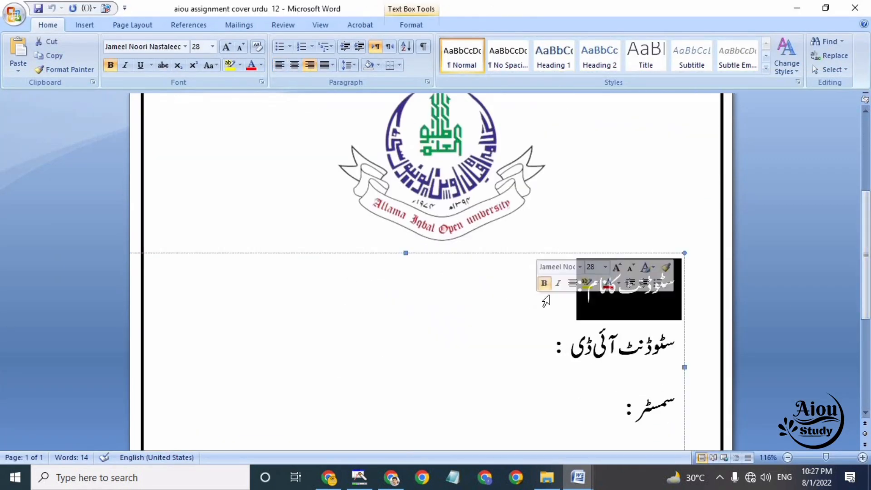
click(532, 386)
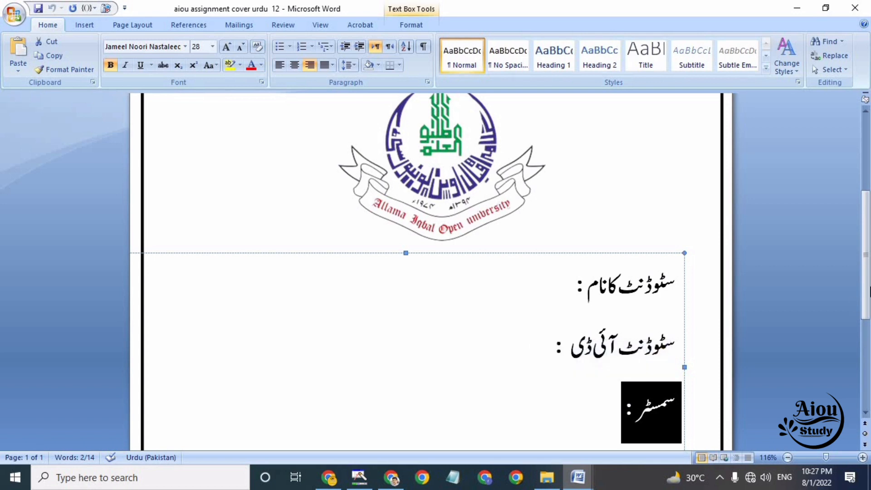
scroll(590, 318, down, 3)
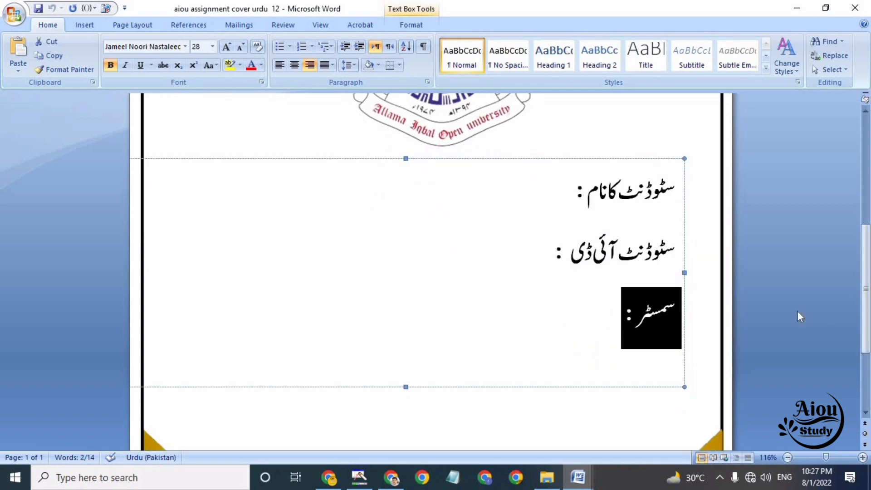
scroll(772, 327, down, 4)
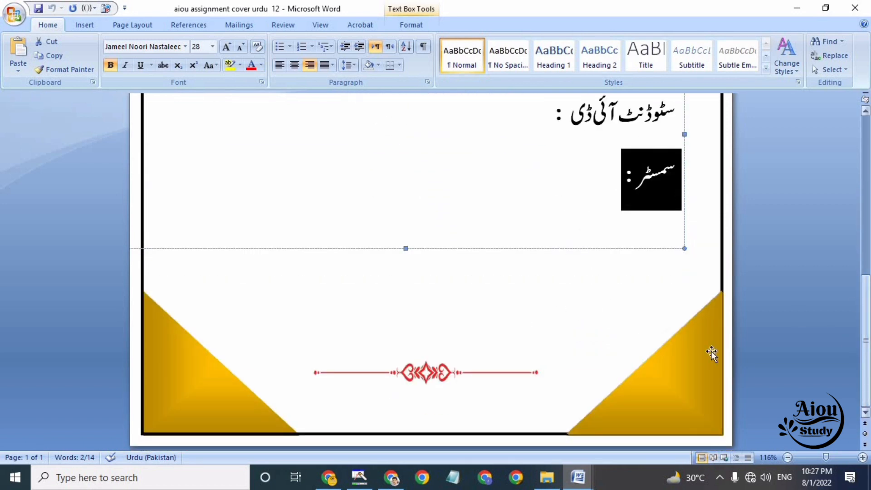
click(300, 440)
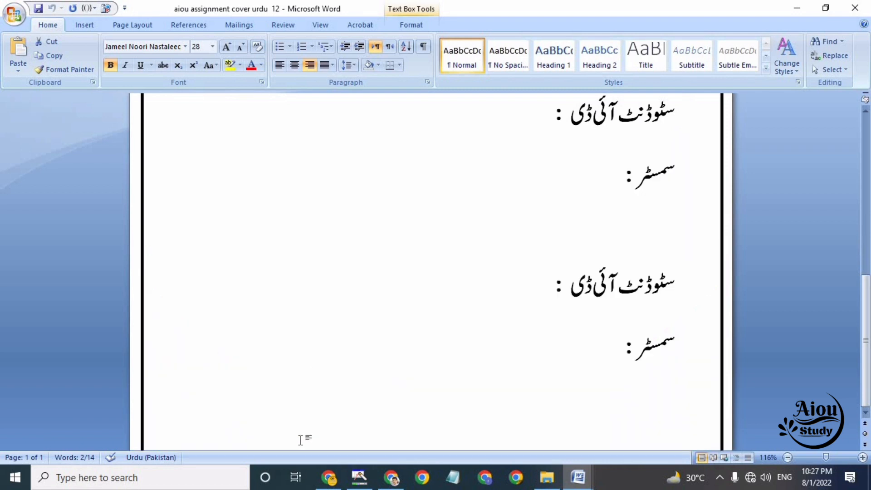
drag(865, 317, 866, 383)
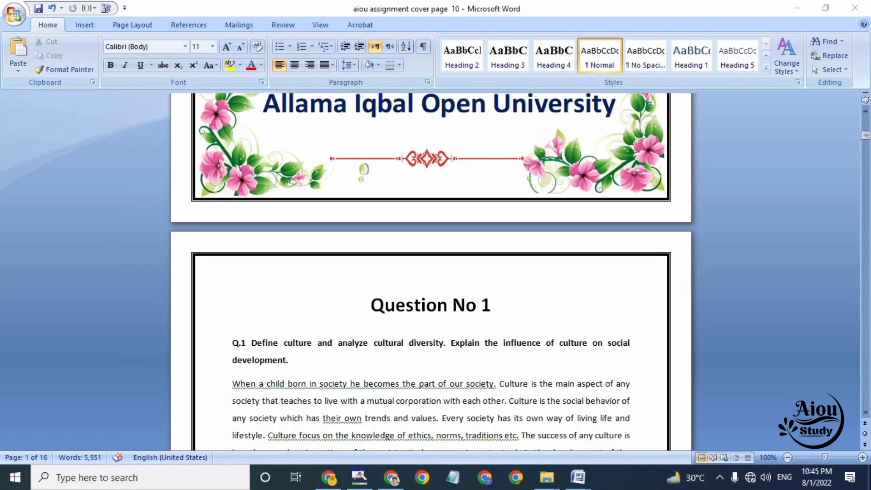
Delete the two flower pictures from the upper corners of the cover page in the aiou assignment cover page 10 document
drag(866, 144, 866, 127)
click(290, 178)
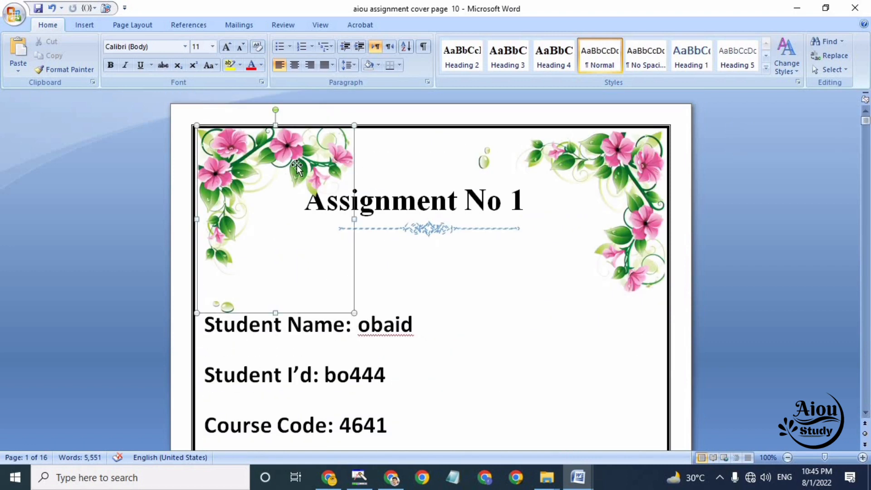
key(Delete)
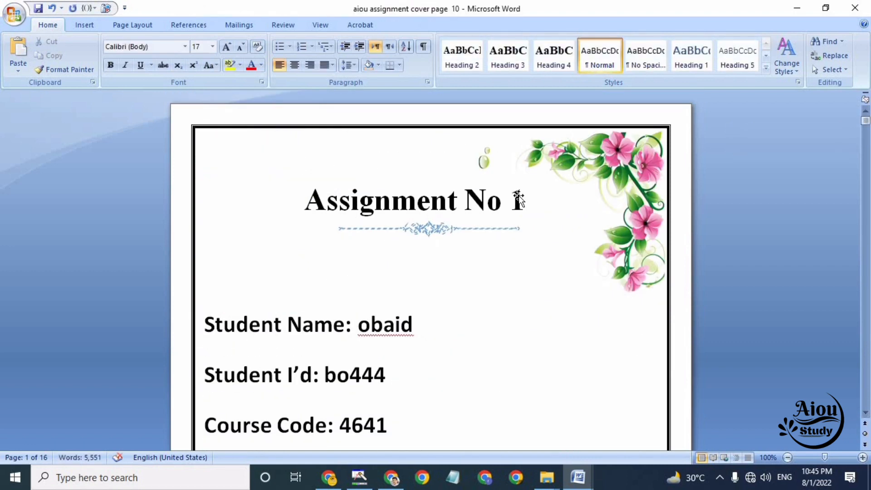
click(635, 161)
key(Delete)
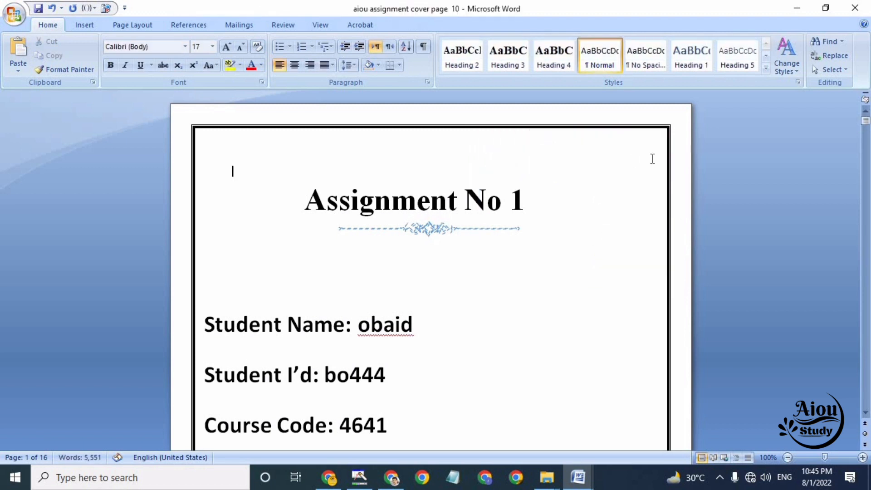
Delete the two flower pictures from the lower corners of the cover page
scroll(866, 411, down, 8)
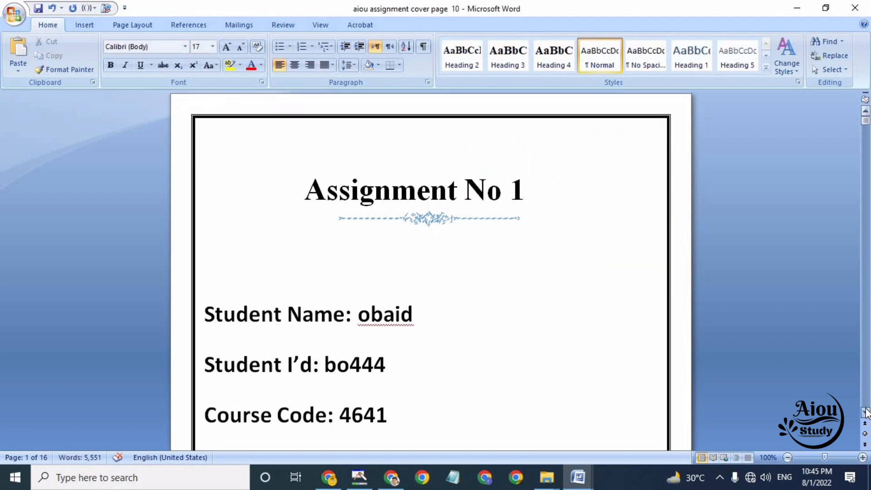
scroll(867, 411, down, 5)
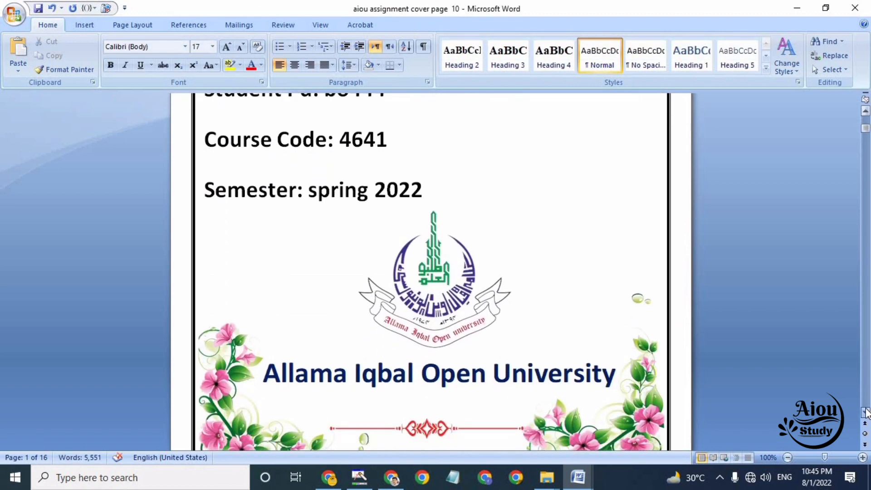
click(609, 393)
key(Delete)
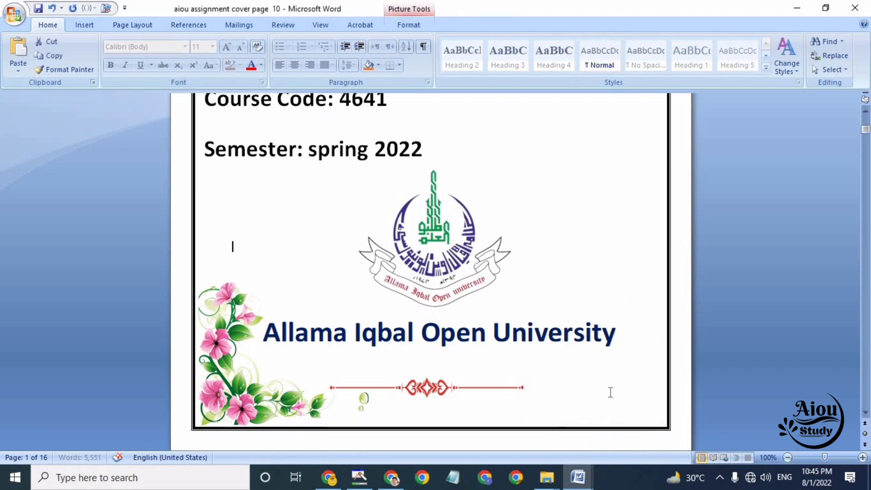
click(256, 381)
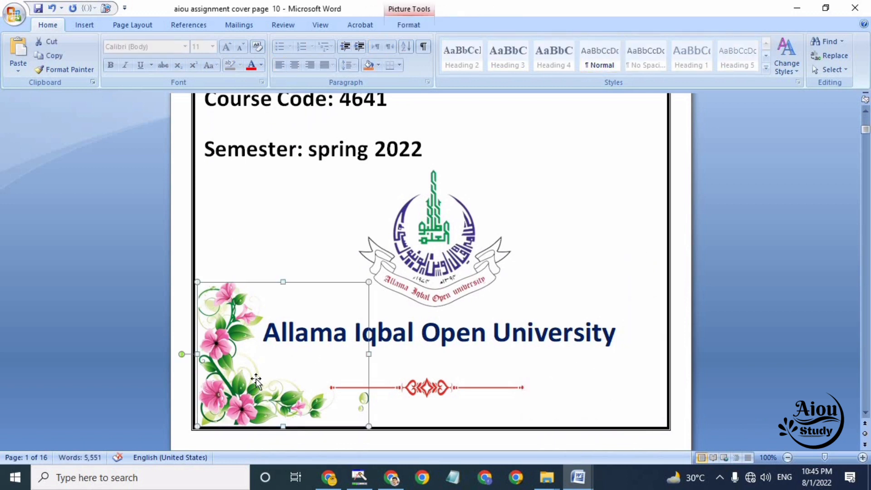
key(Delete)
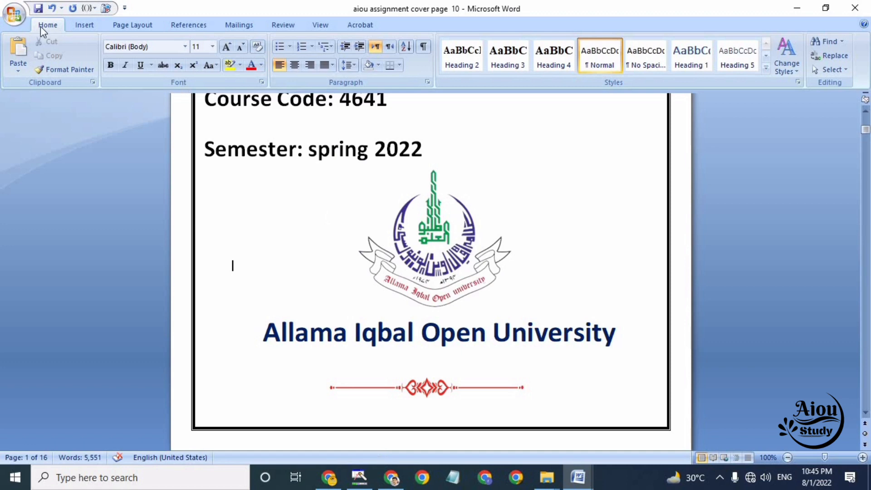
Publish the document as a PDF named "assignmt no code 1443" in the Desktop folder
click(12, 18)
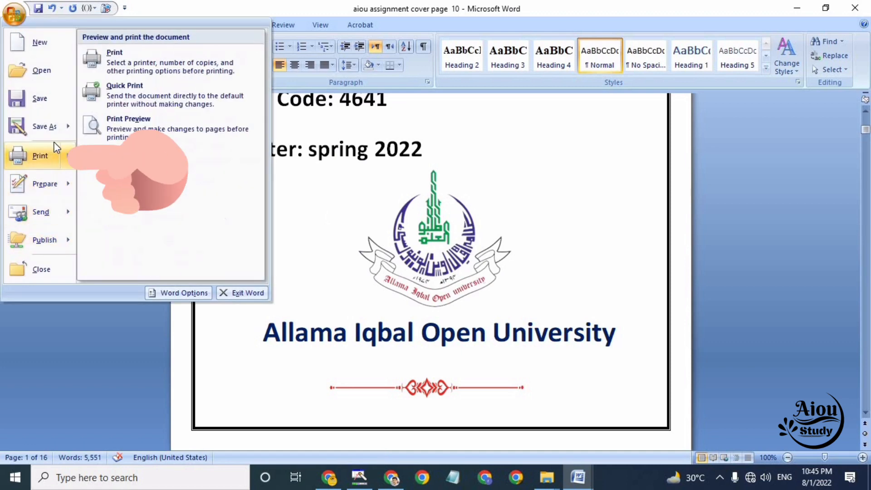
mouse_move(54, 131)
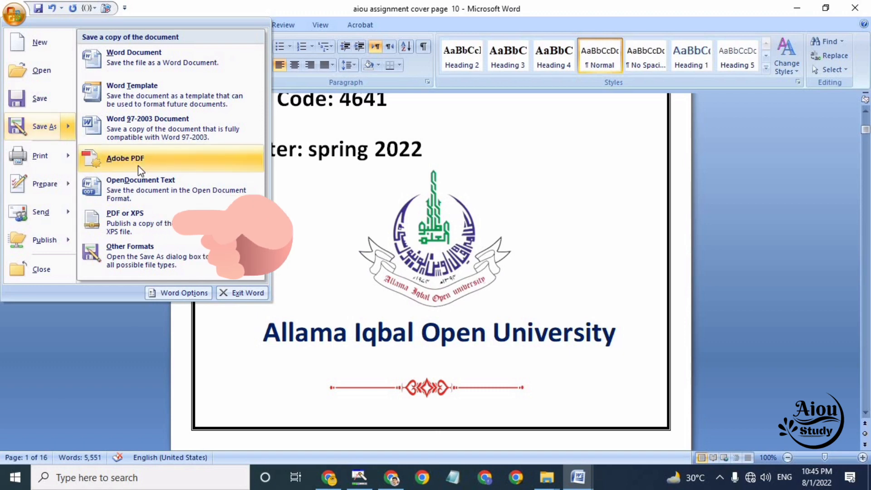
click(135, 223)
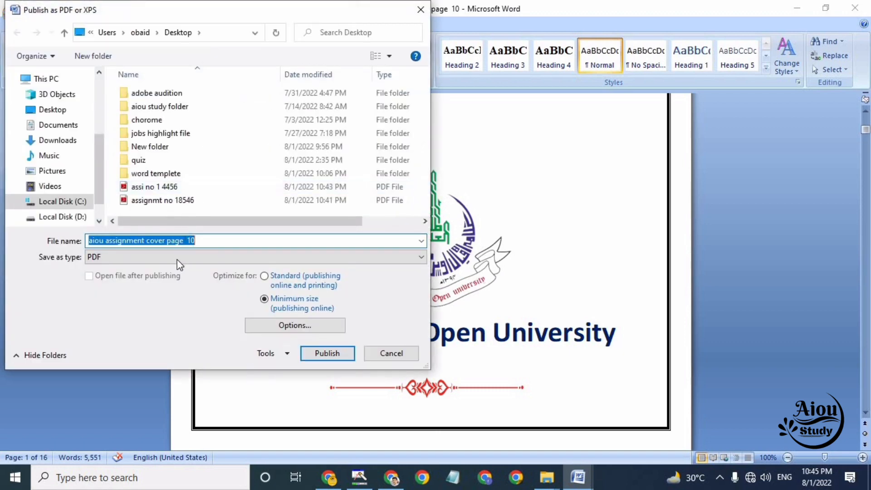
click(174, 261)
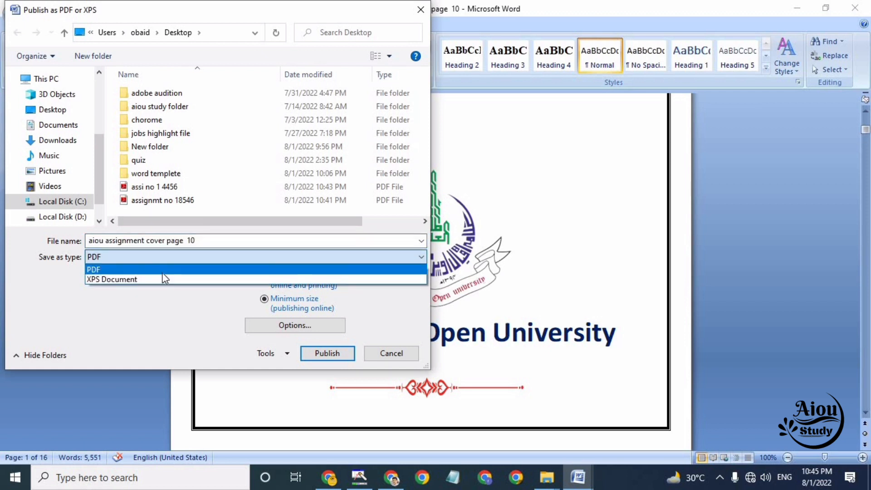
click(162, 273)
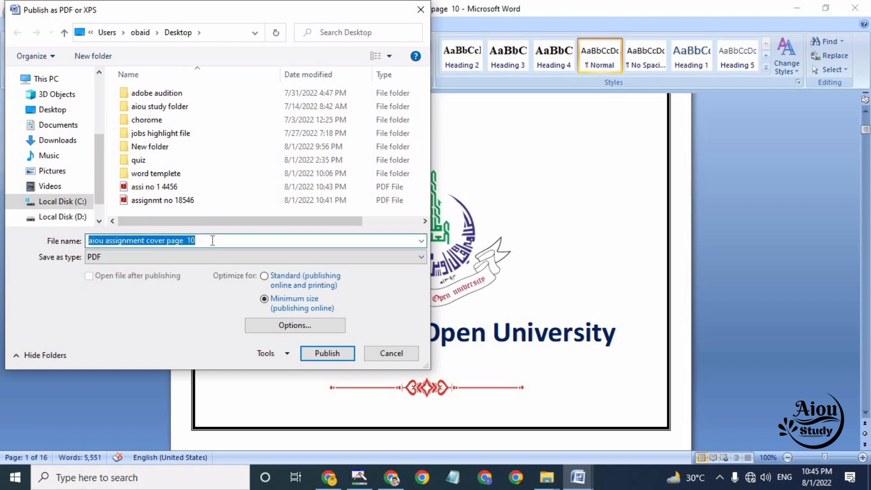
text(assi)
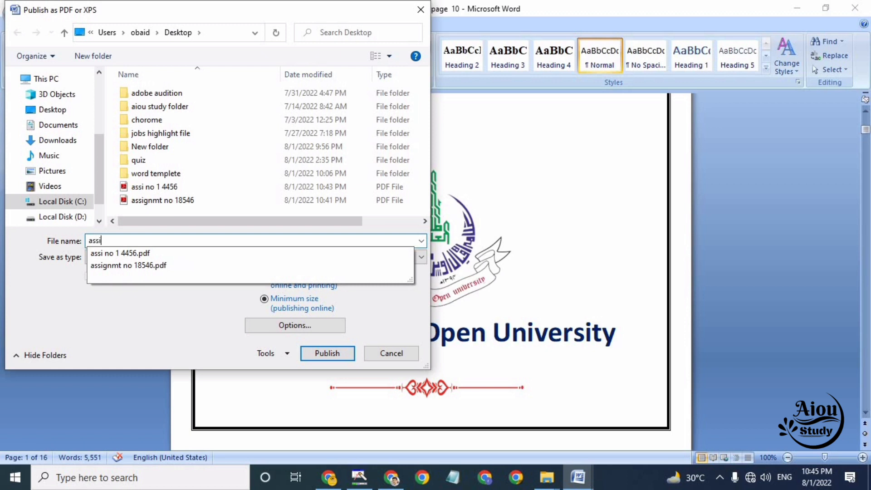
click(177, 265)
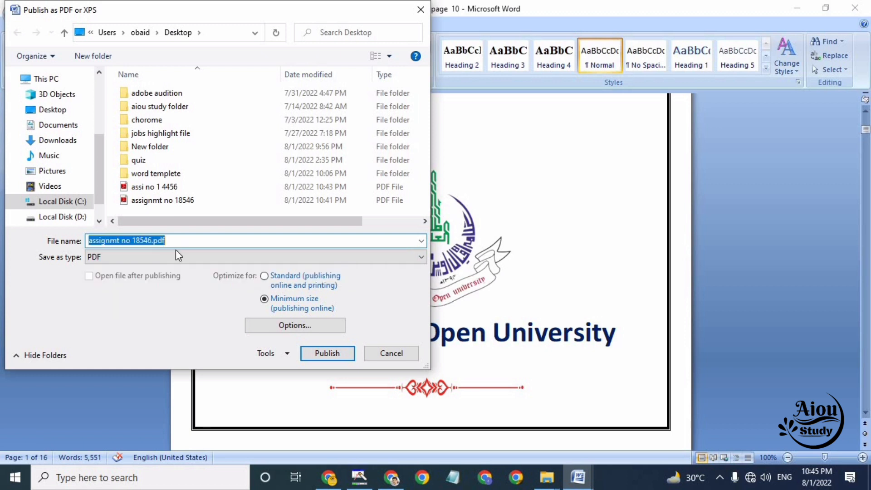
click(179, 243)
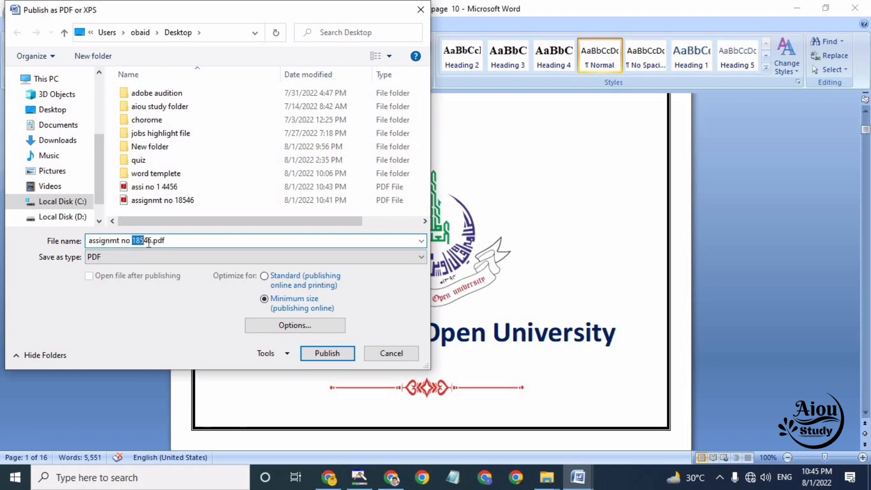
key(BackSpace)
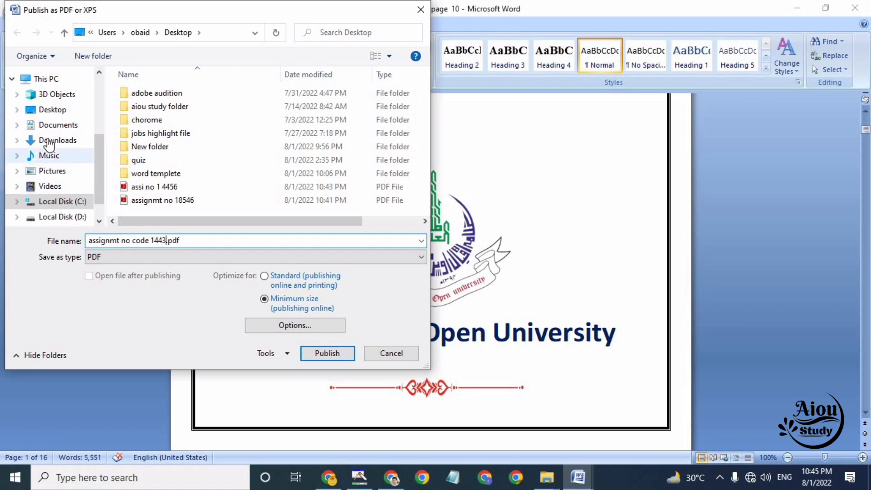
click(58, 114)
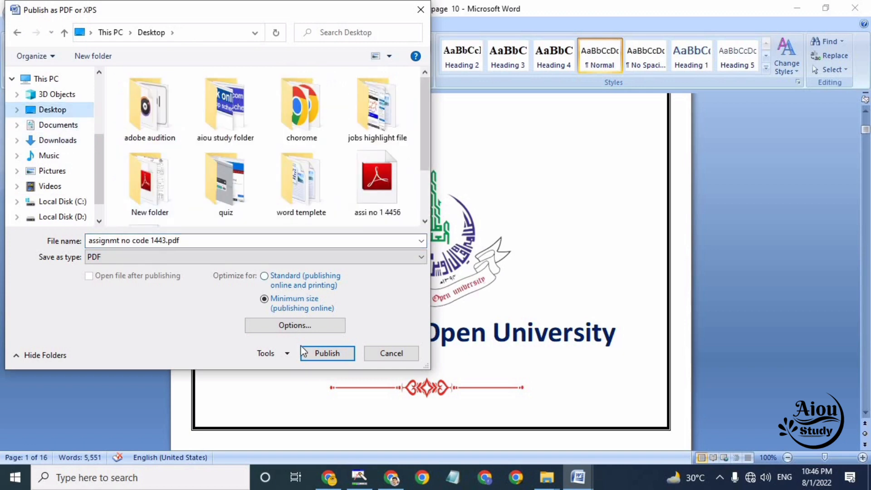
click(319, 354)
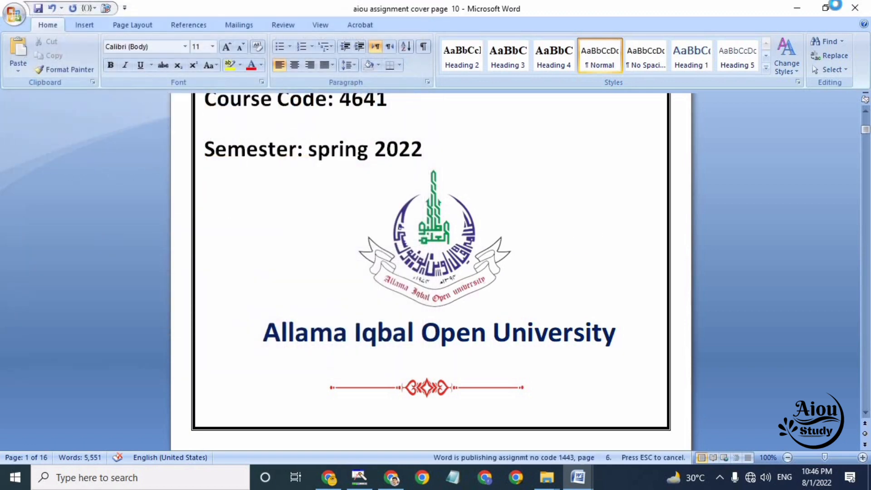
Open the published assignmt no code 1443 PDF from the desktop and review its cover page and first question page
click(801, 7)
click(800, 6)
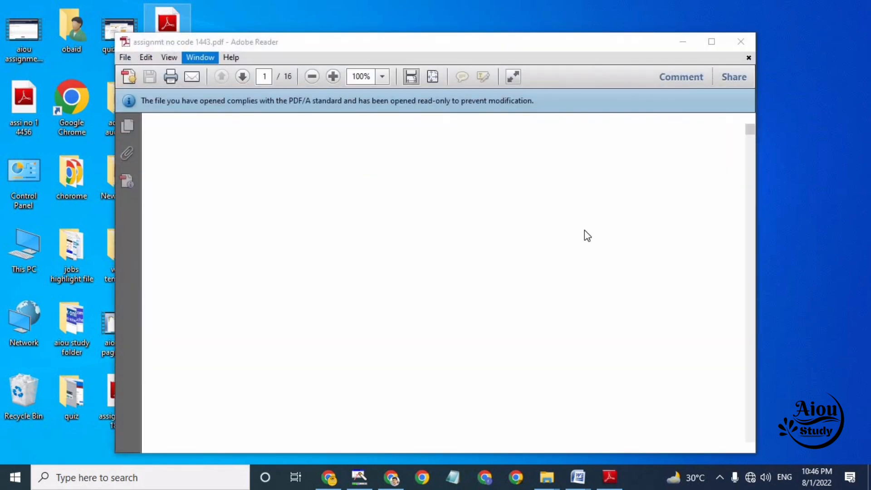
scroll(753, 136, down, 15)
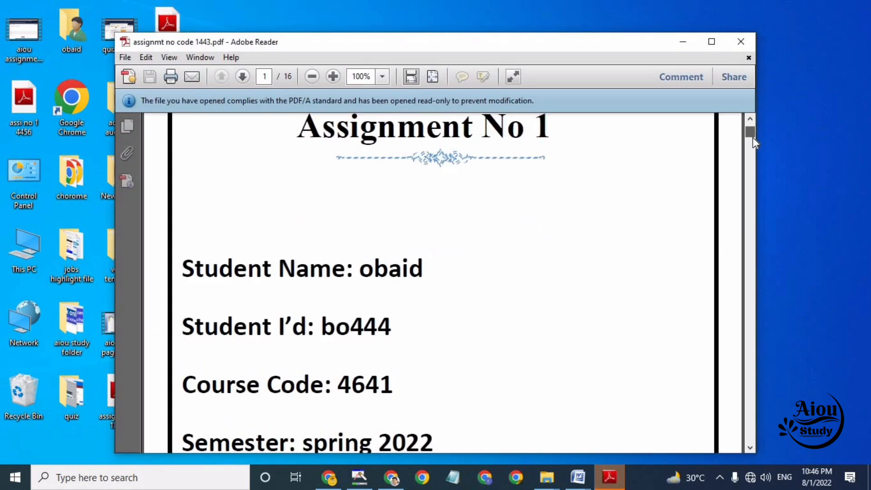
scroll(752, 124, up, 15)
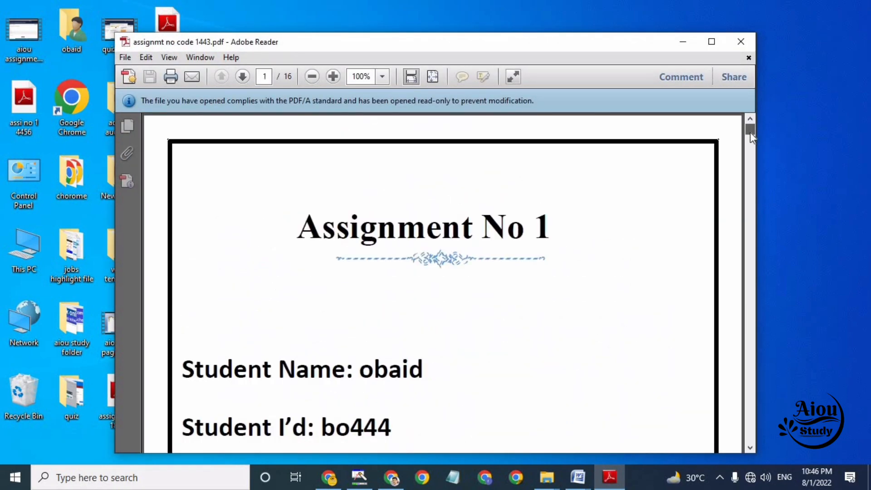
scroll(750, 132, down, 3)
scroll(750, 137, down, 5)
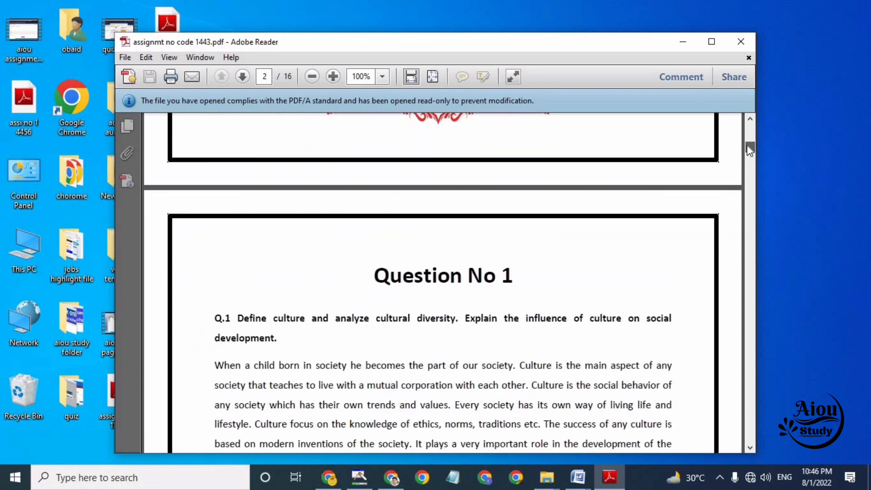
click(741, 42)
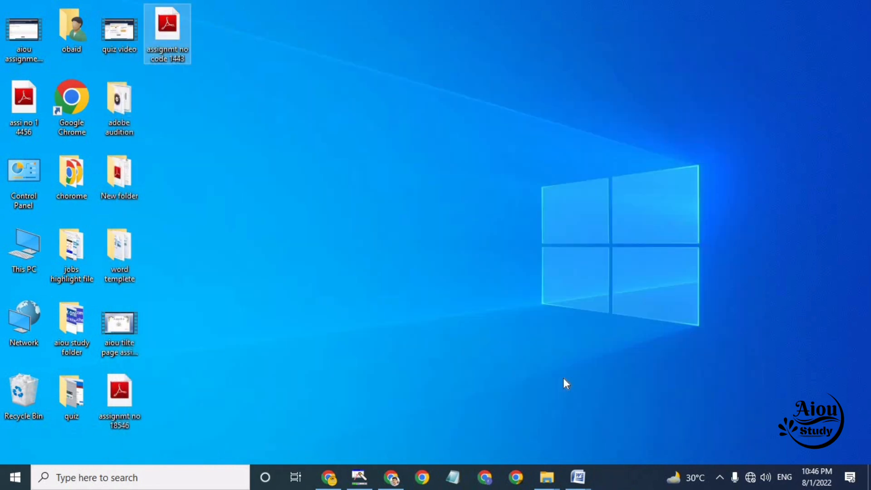
Return to Word and save the document to the Desktop as a PDF under the name "aiou assignment cover page 10"
click(583, 482)
click(790, 434)
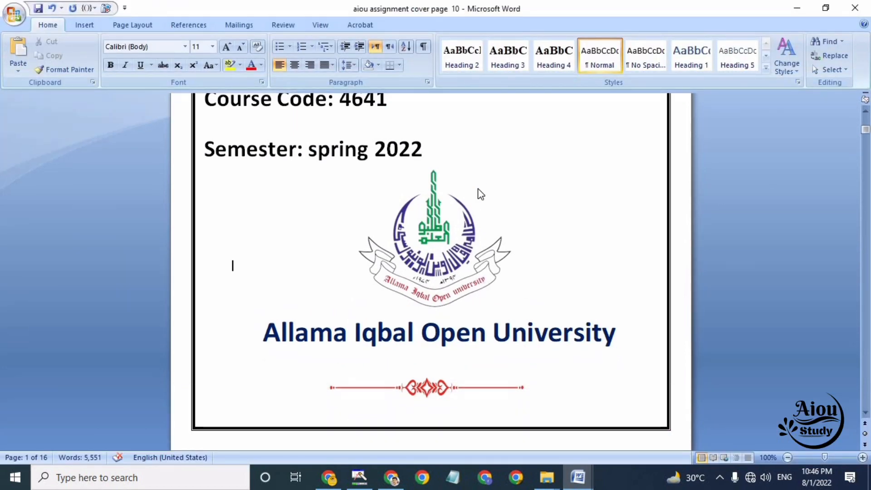
key(F12)
click(233, 238)
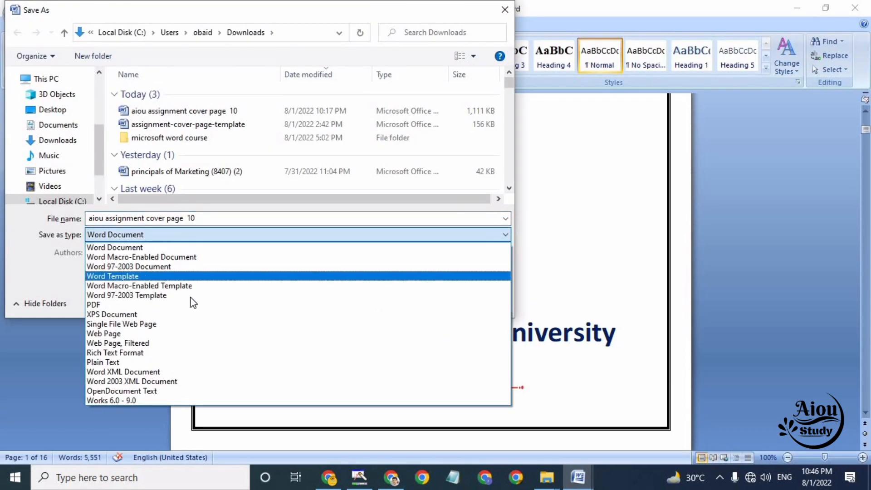
click(194, 304)
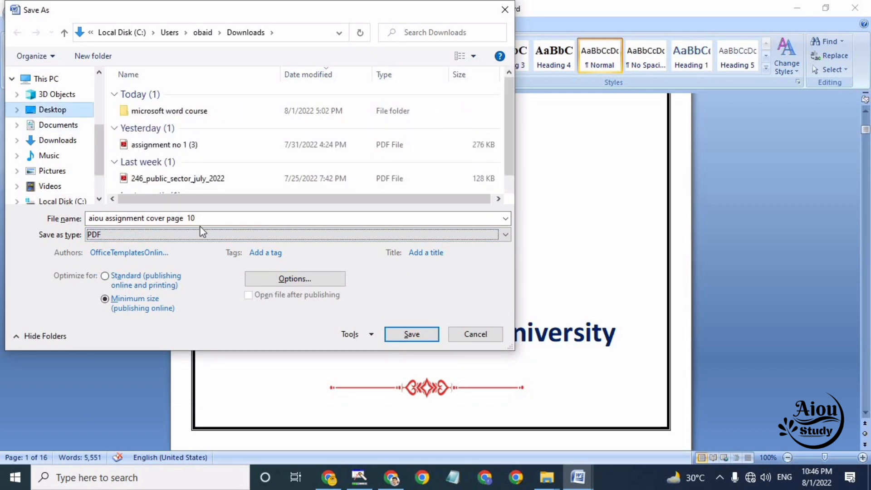
click(413, 334)
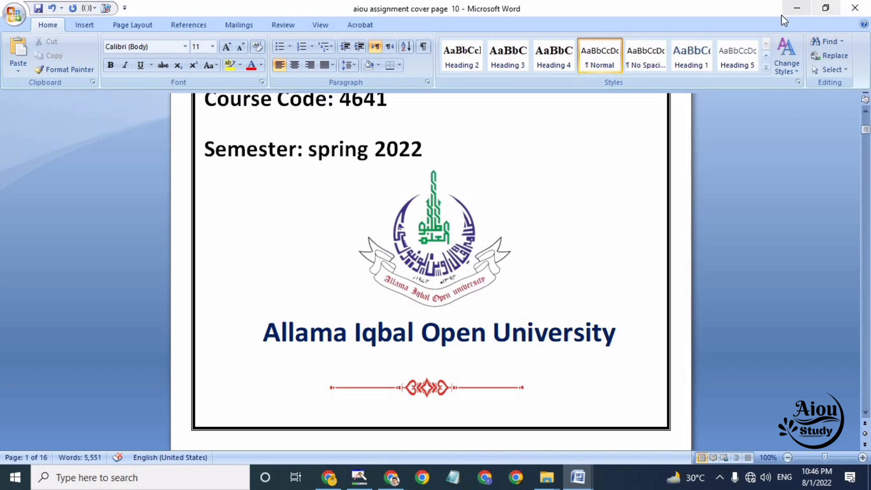
Open the aiou assignment cover page 10 PDF from the desktop to check it, and examine the file size in its properties
click(799, 9)
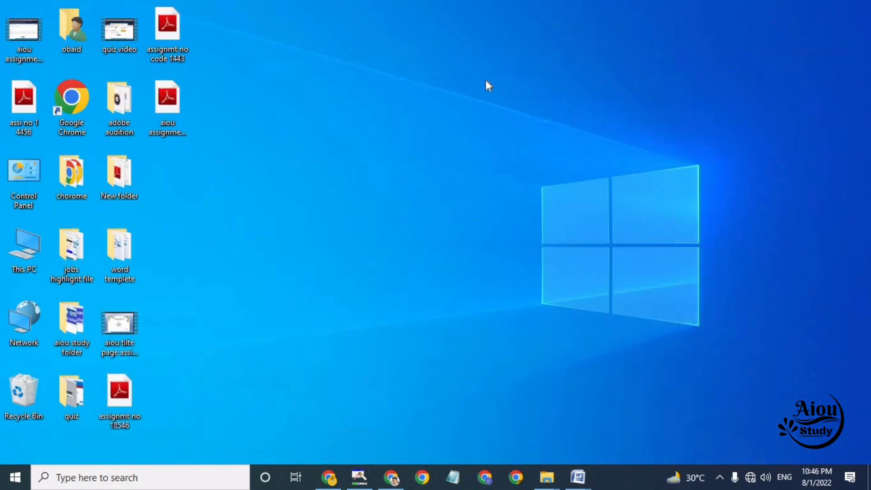
double_click(168, 98)
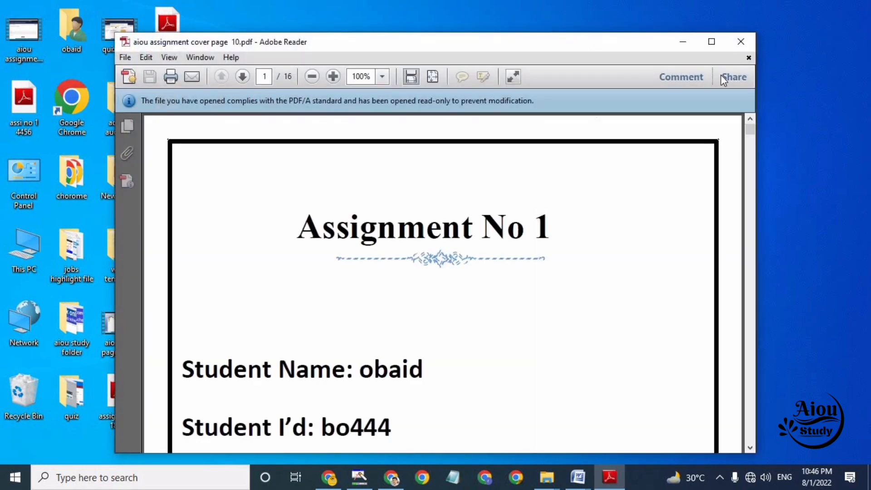
click(741, 41)
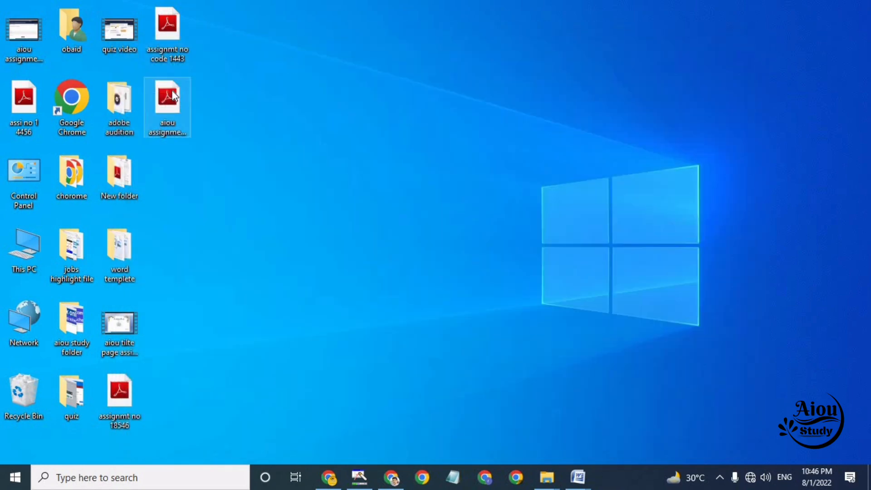
right_click(173, 91)
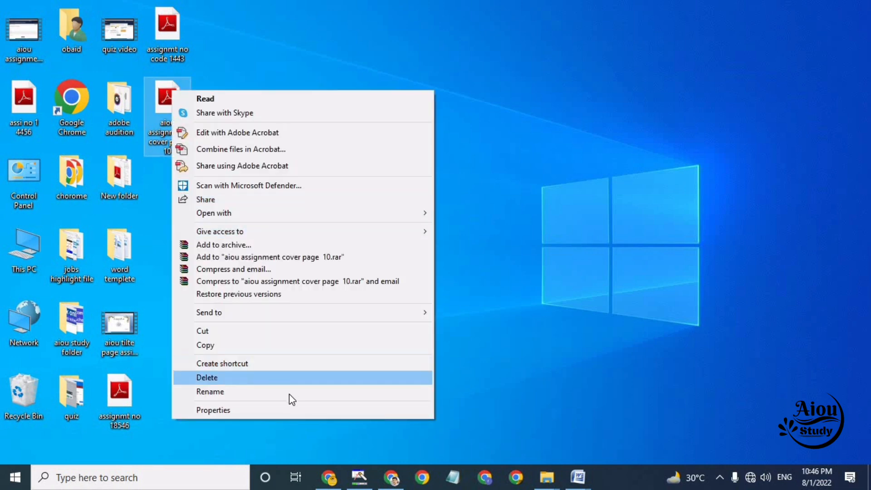
click(290, 411)
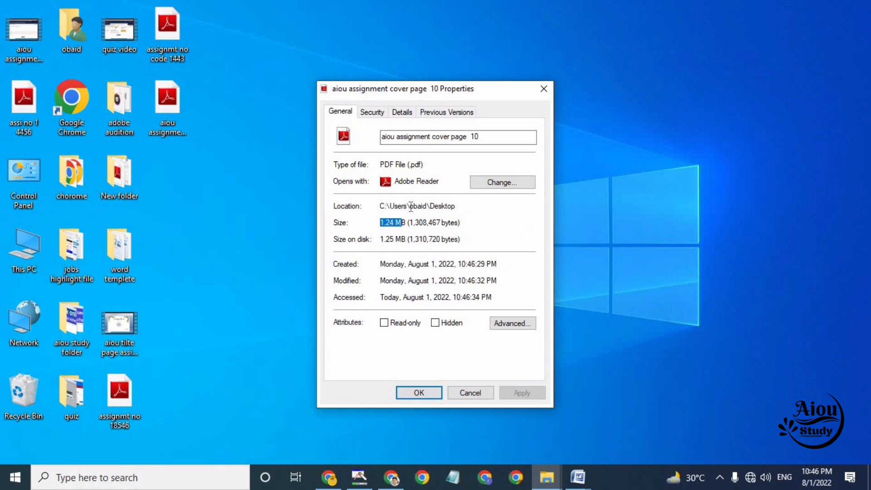
click(544, 89)
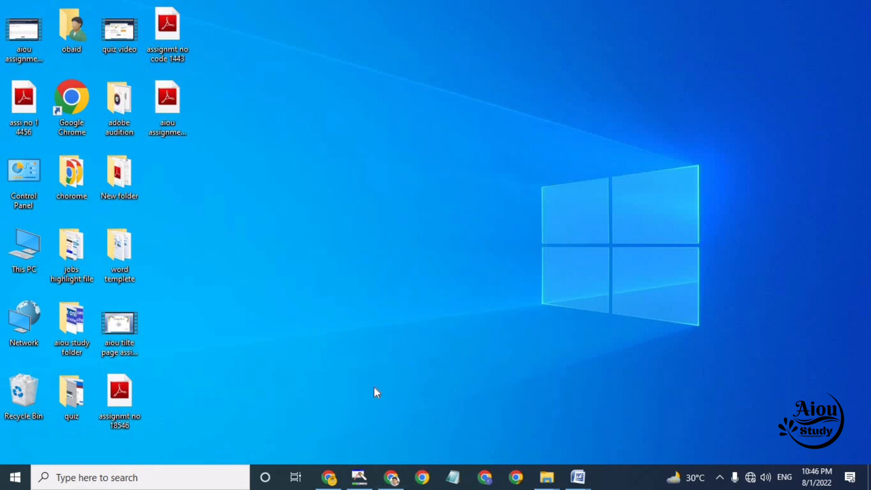
Switch to Chrome and examine the links on the aioustudy.pk home page
click(330, 476)
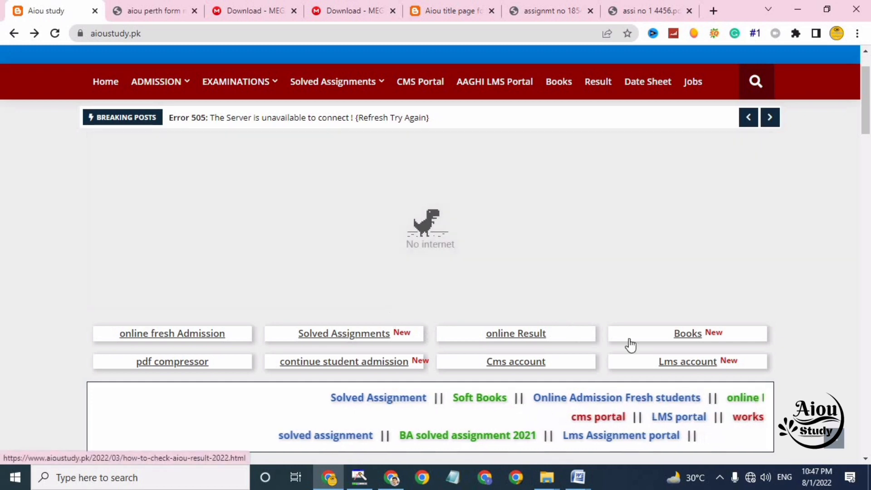
scroll(865, 113, up, 2)
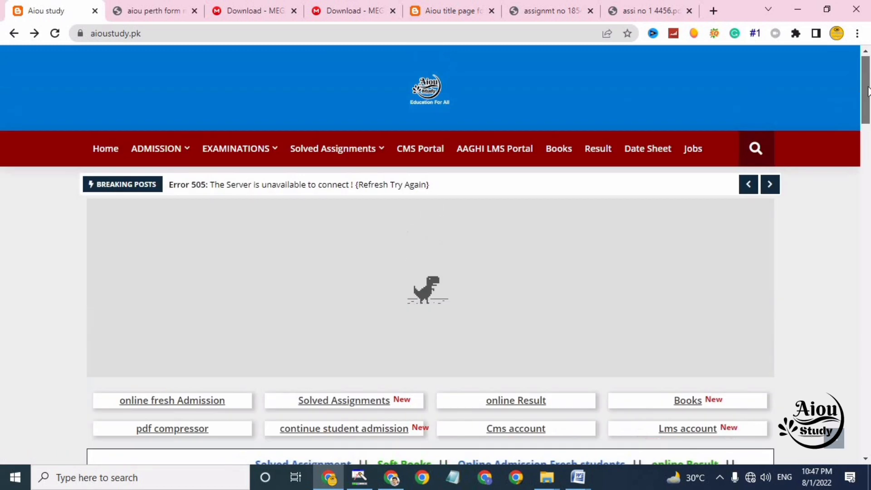